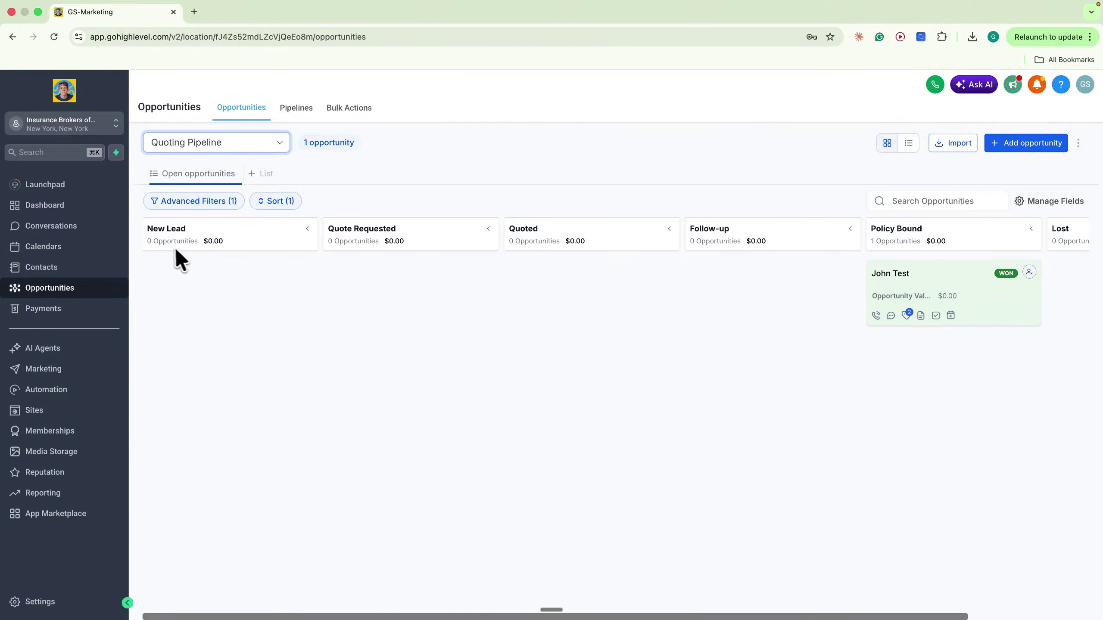
Add a stage named "Review Requested" to the end of the Quoting Pipeline and save the pipeline
scroll(374, 245, right, 3)
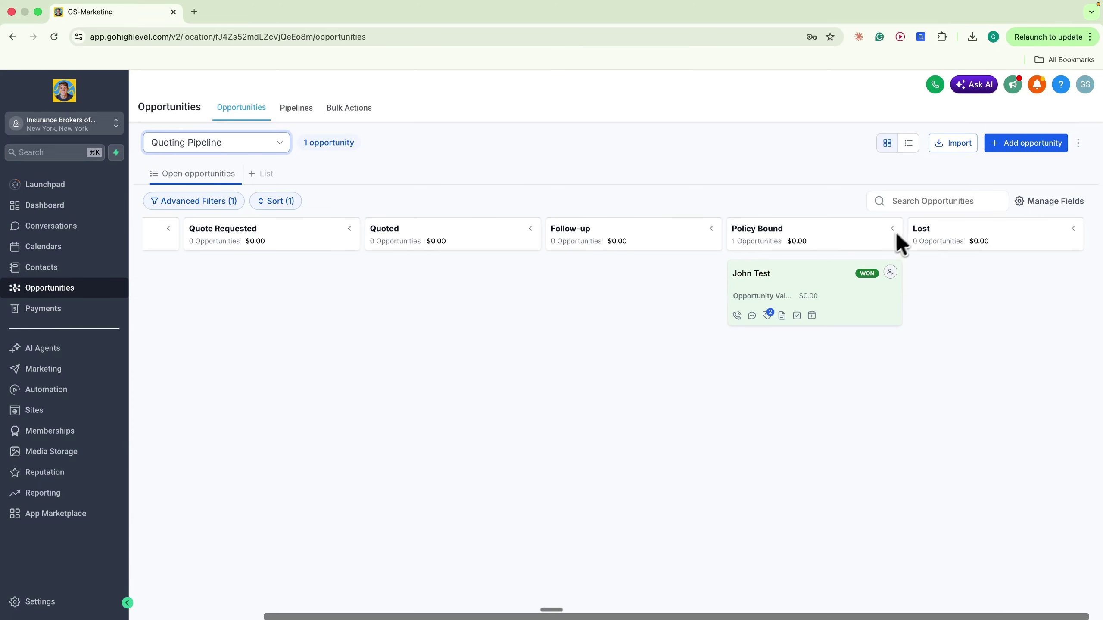
click(292, 109)
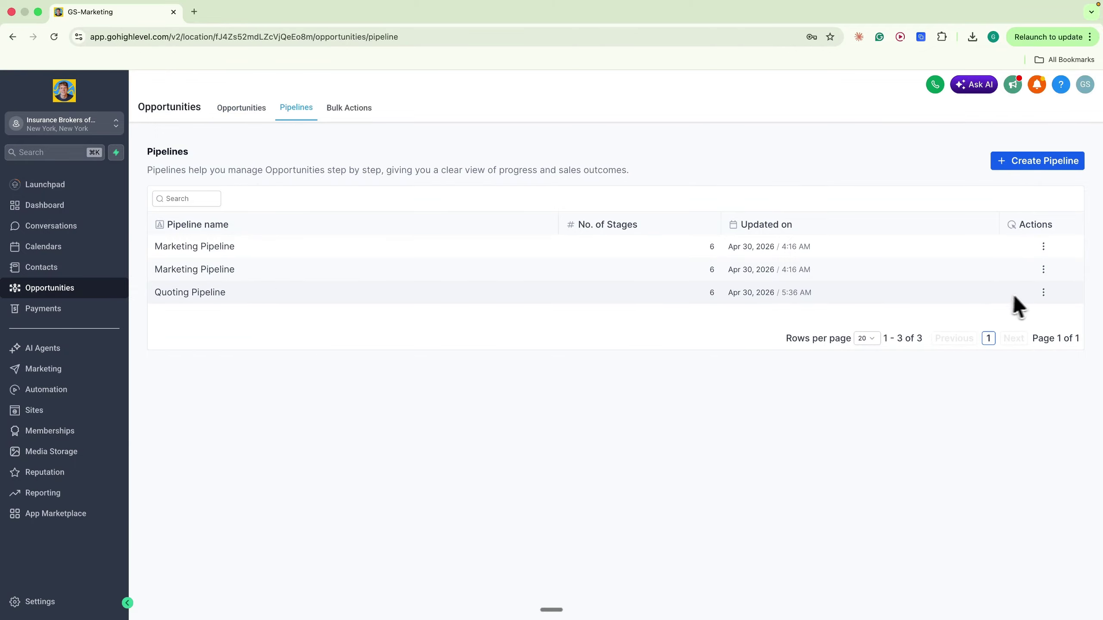
click(1044, 293)
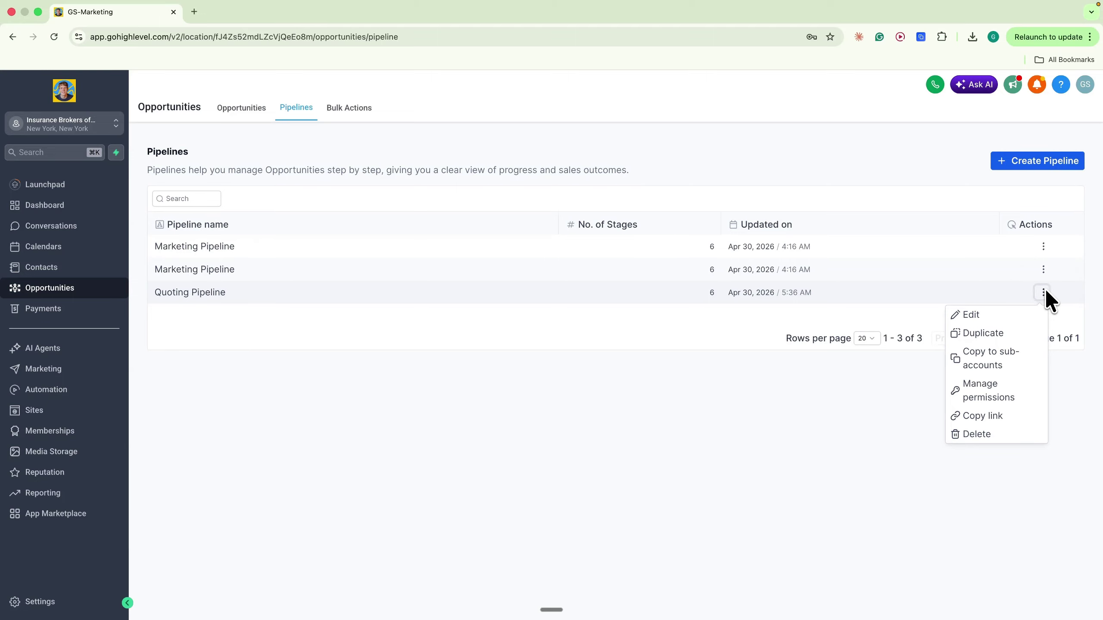
click(1010, 310)
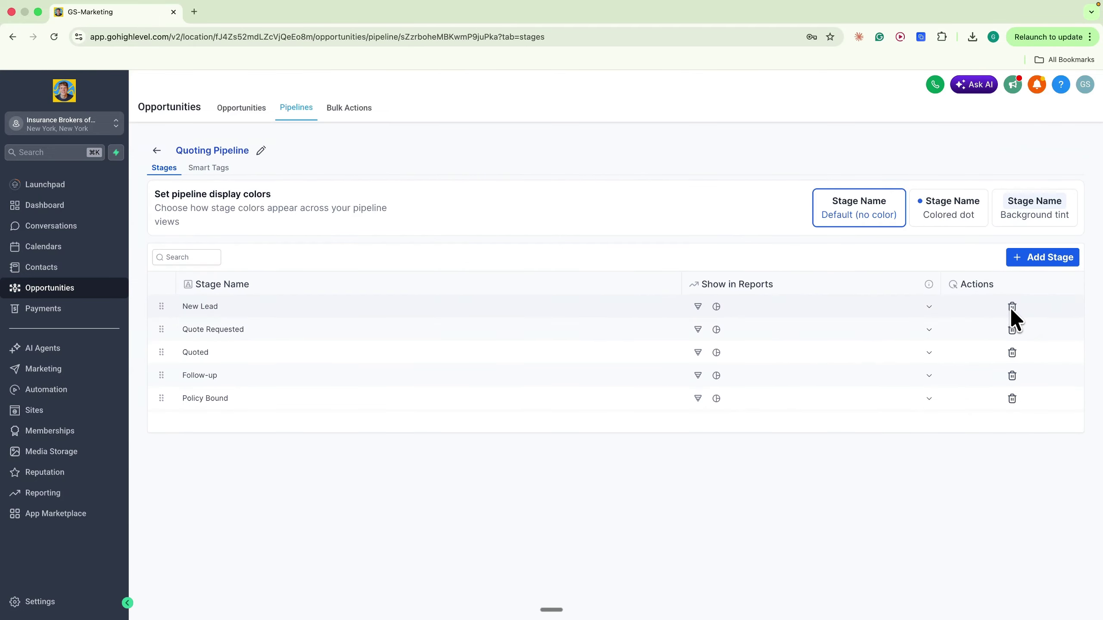
click(1030, 259)
text(R)
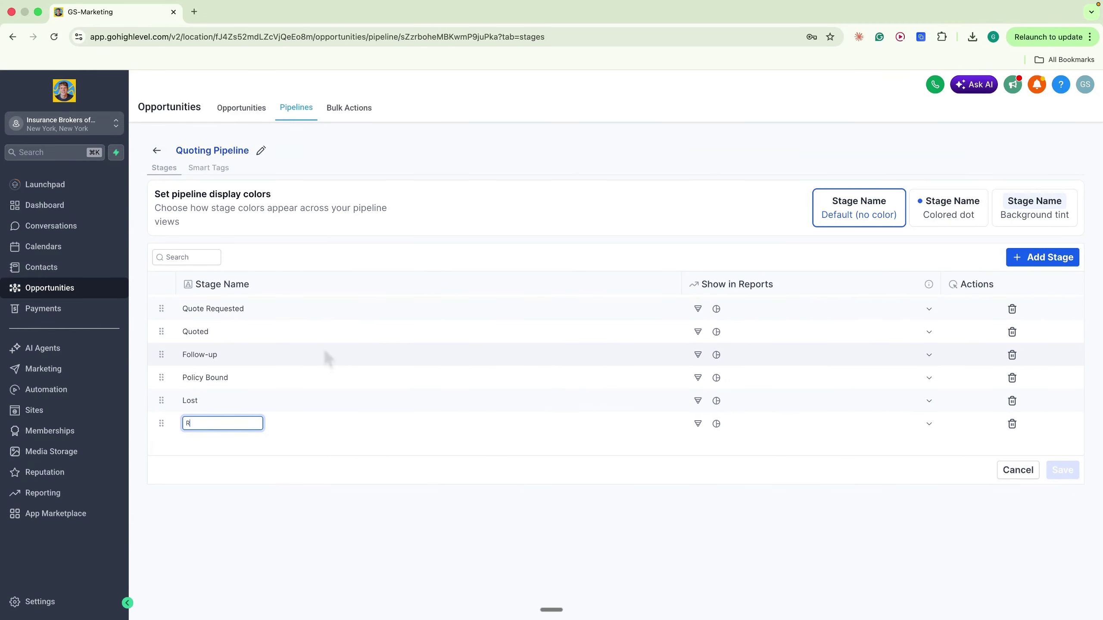
text(eview Request)
text(ed)
key(Return)
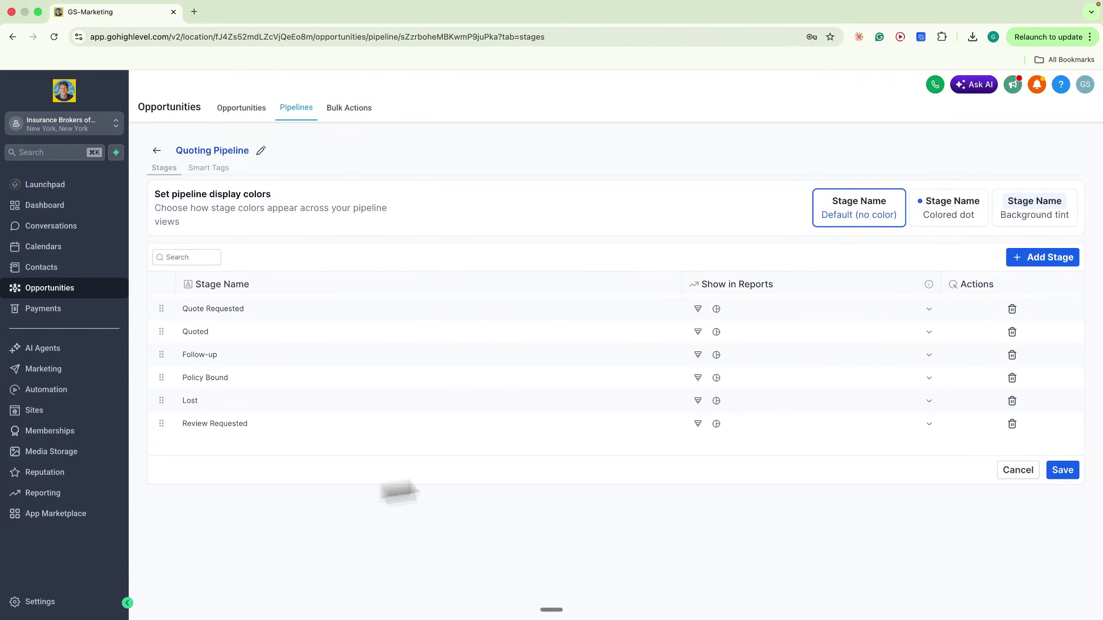
click(1060, 471)
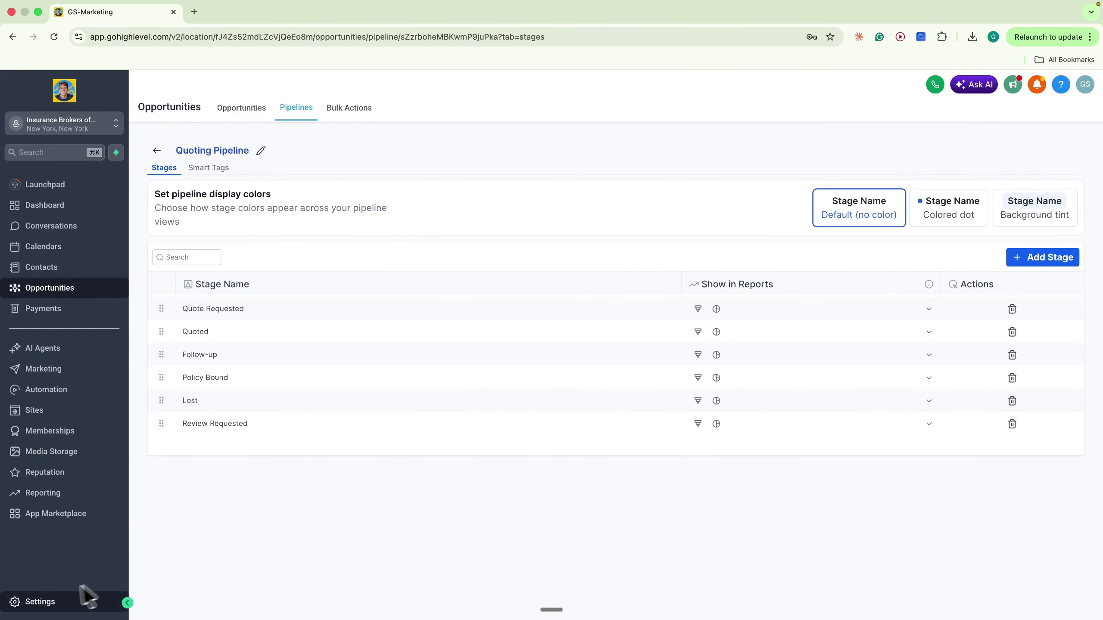
Open the number purchase dialog from the Phone System settings
click(21, 604)
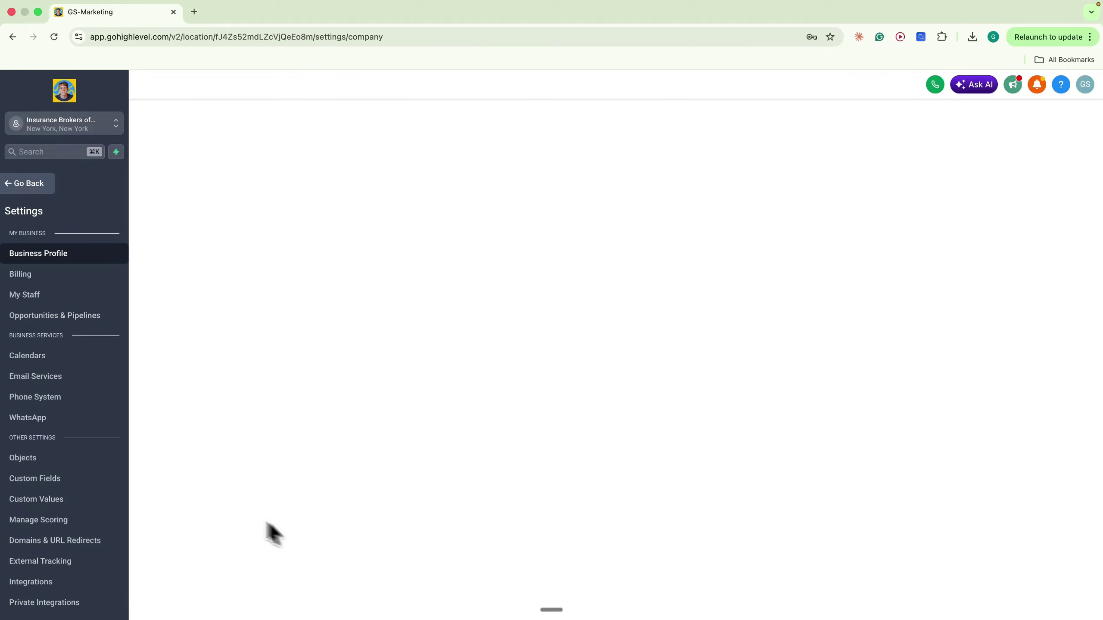
click(29, 402)
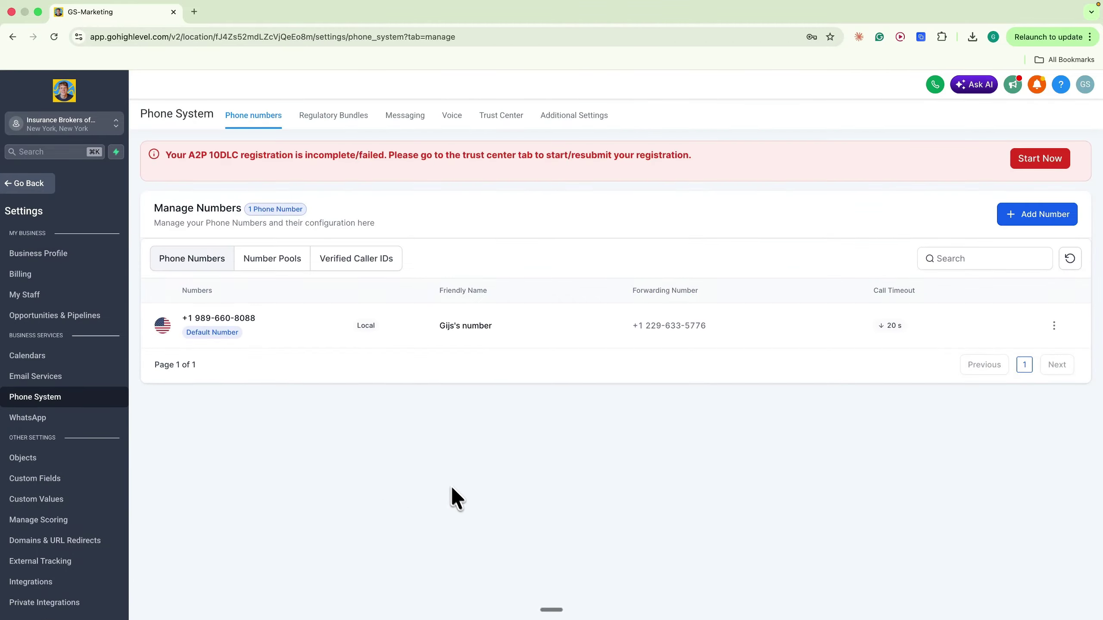
click(1032, 213)
click(1025, 243)
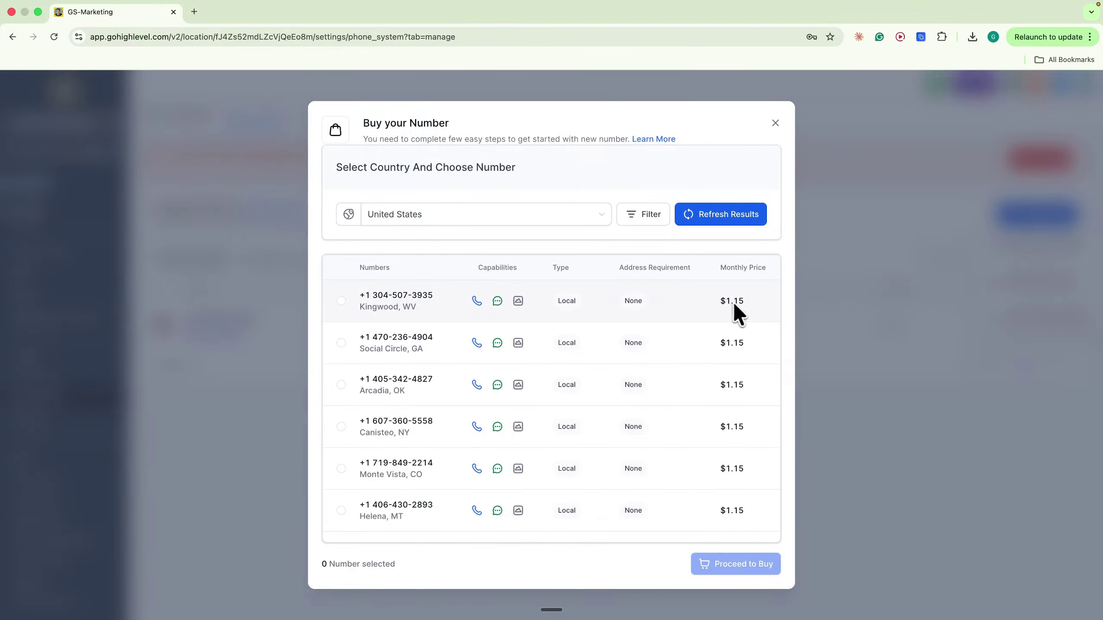
Filter the purchasable United States numbers by the digits 970, browse the results and close the purchase dialog
click(640, 215)
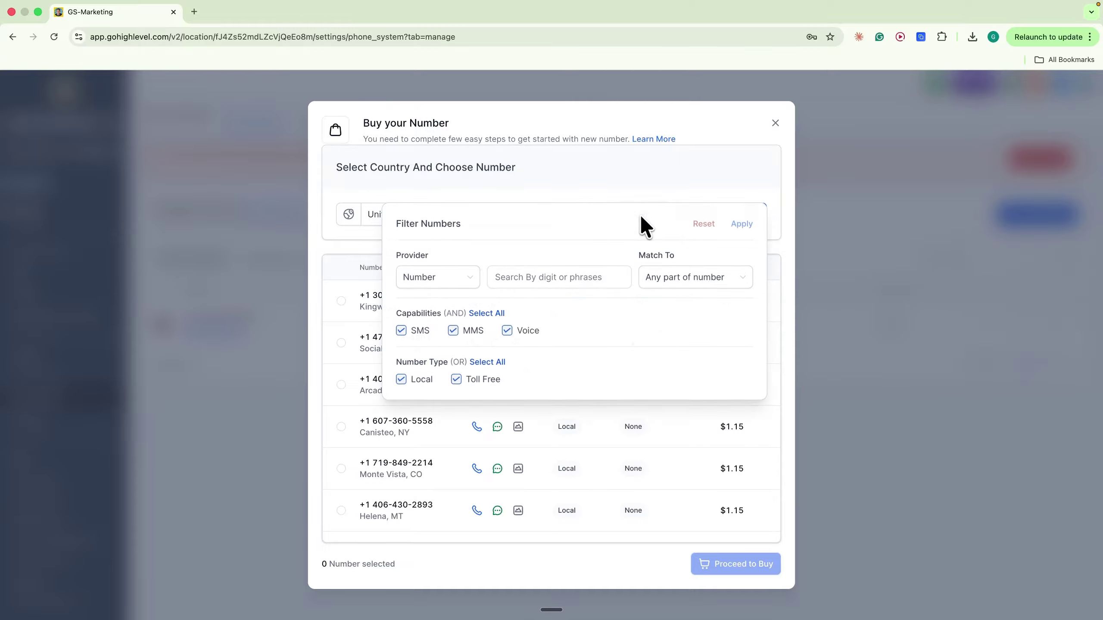
click(549, 277)
text(970)
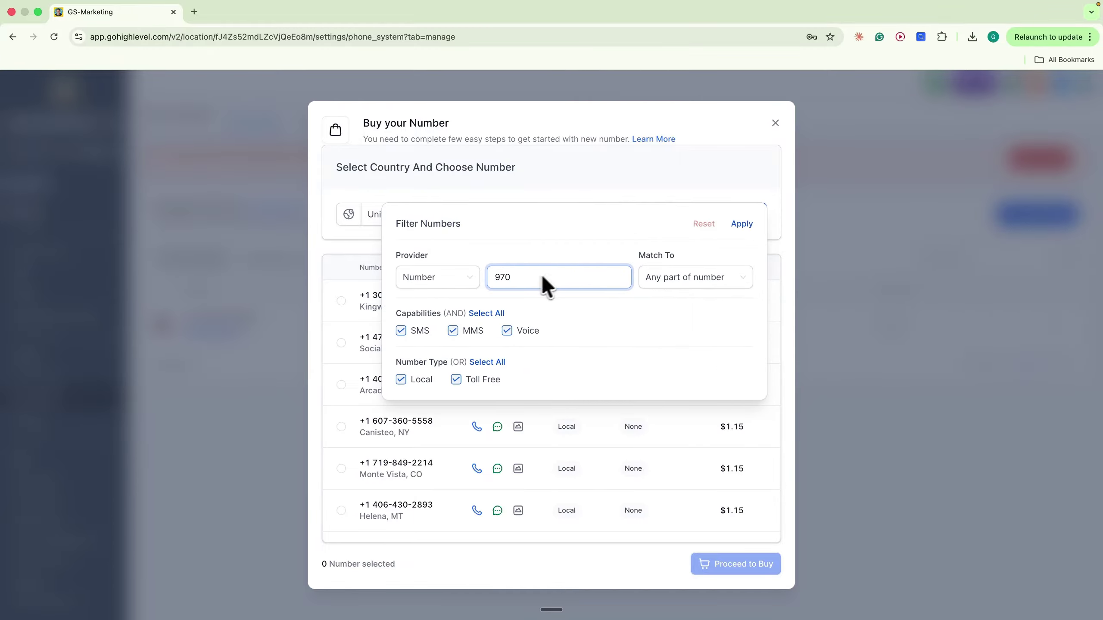
click(742, 224)
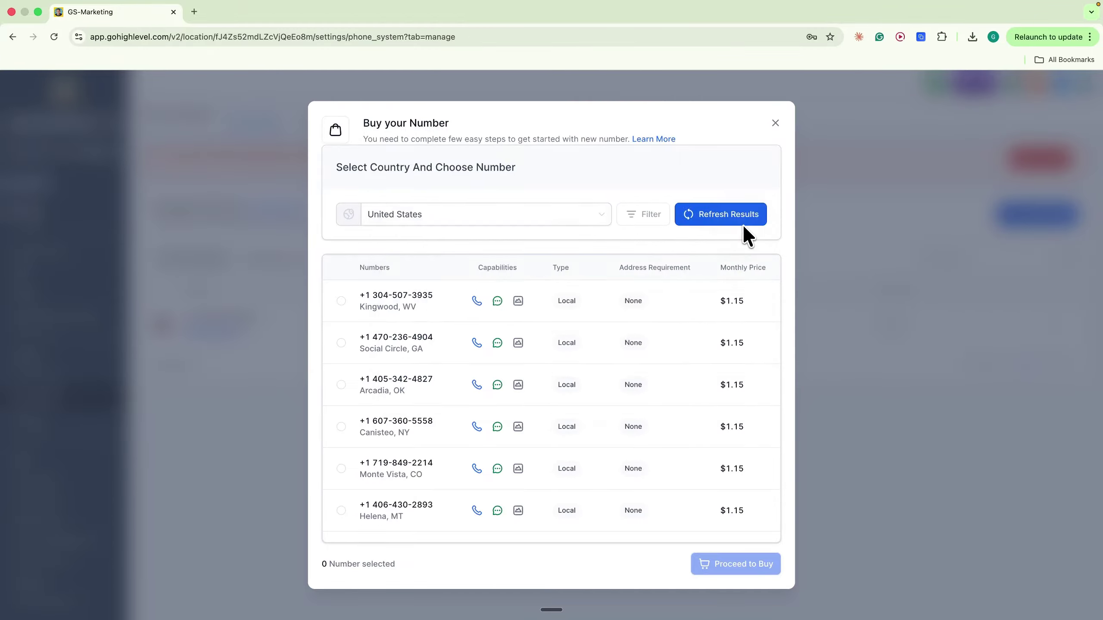
scroll(621, 339, down, 5)
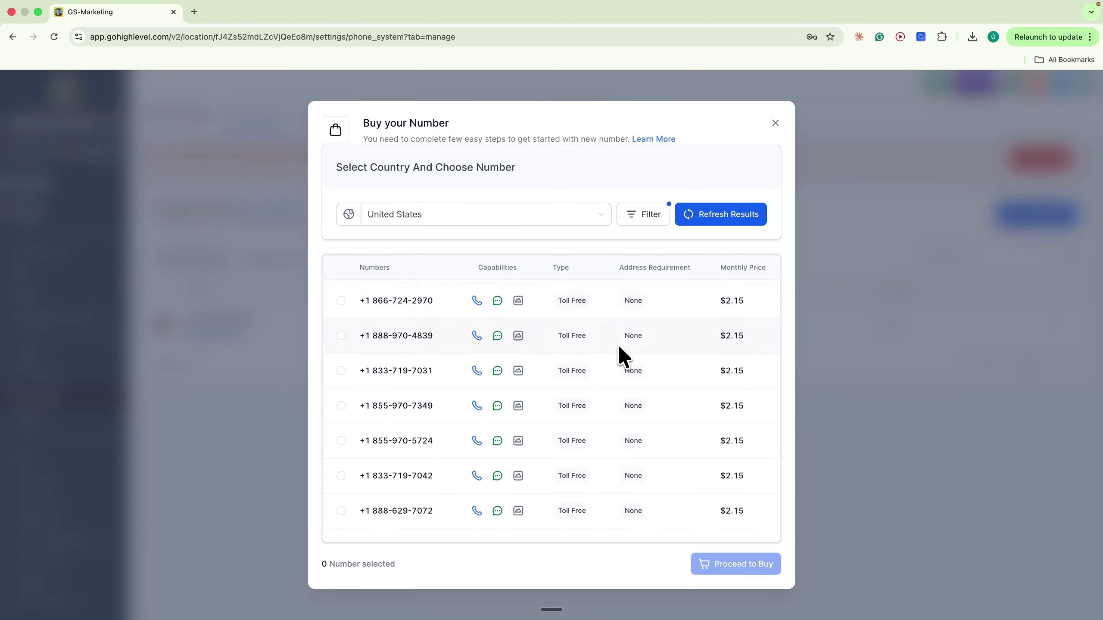
key(Escape)
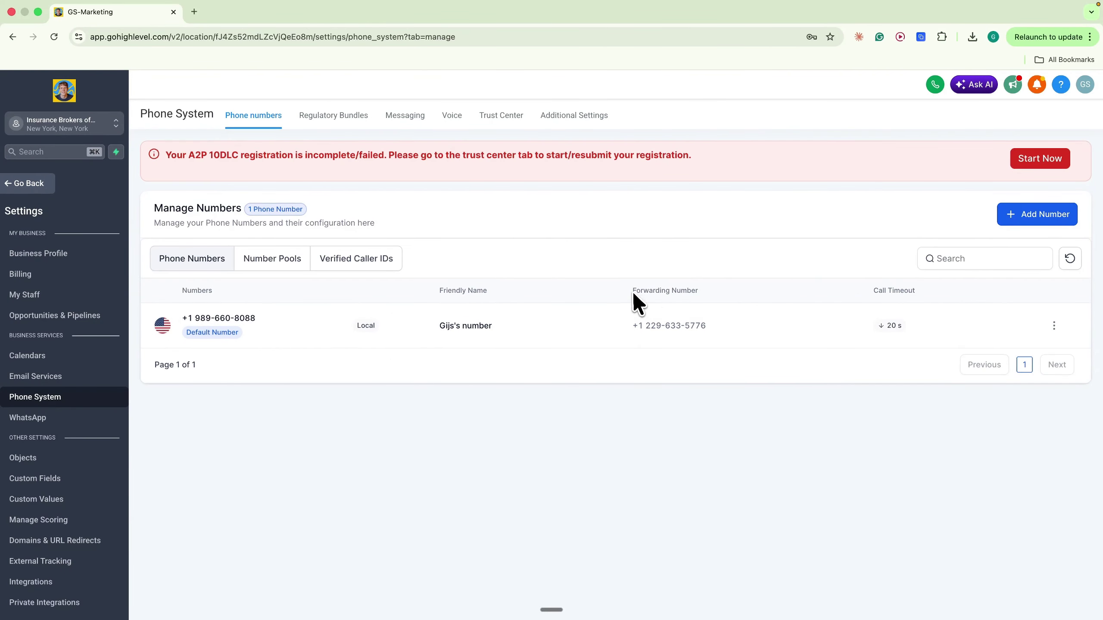
Review the existing phone number's forwarding setting, call forwarding options and basic details, and close its configuration
drag(660, 292, 701, 294)
drag(632, 325, 699, 324)
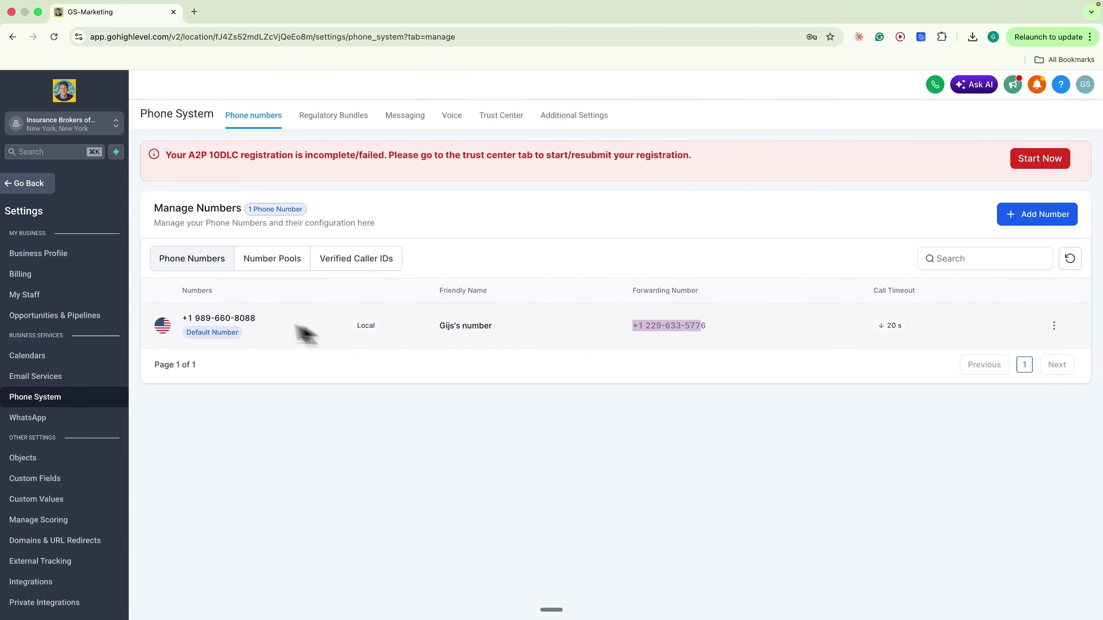
click(582, 354)
click(1055, 323)
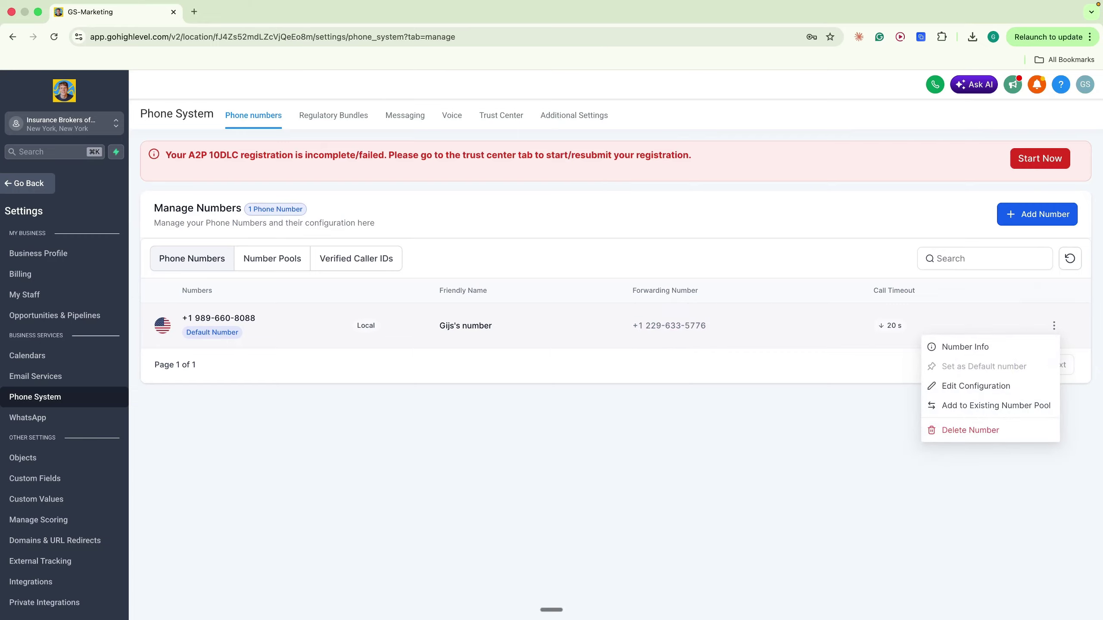
click(997, 384)
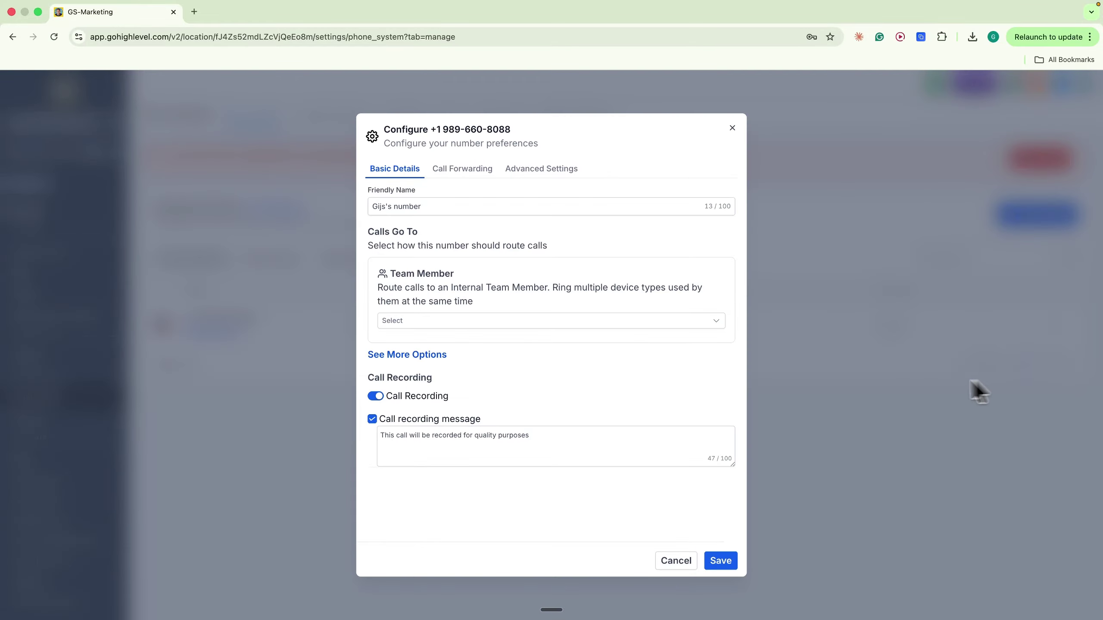
click(463, 170)
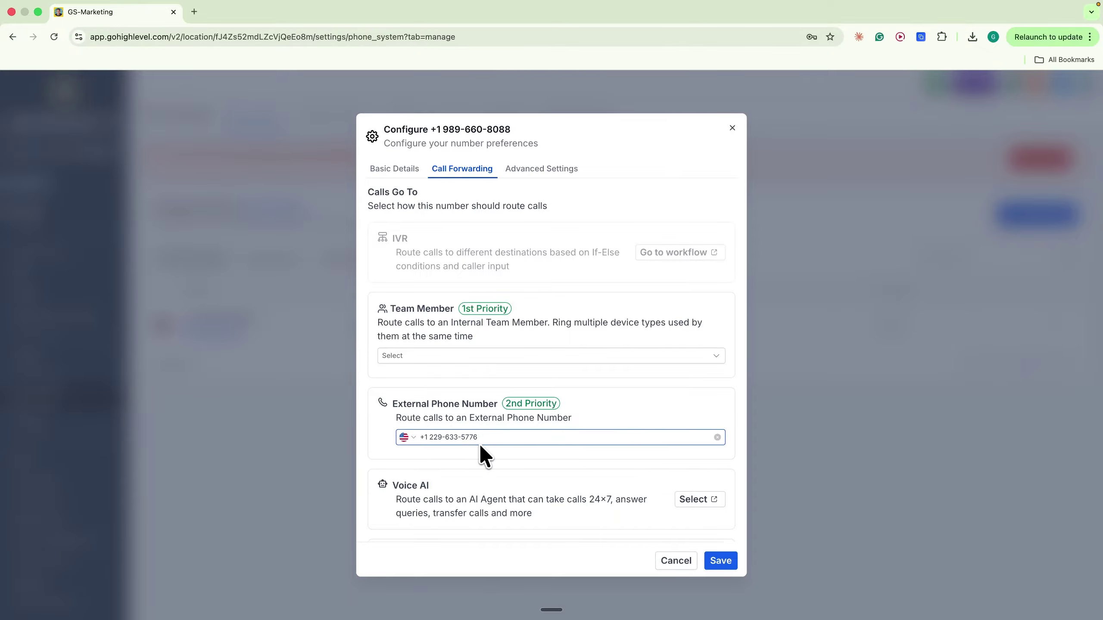
scroll(479, 445, down, 1)
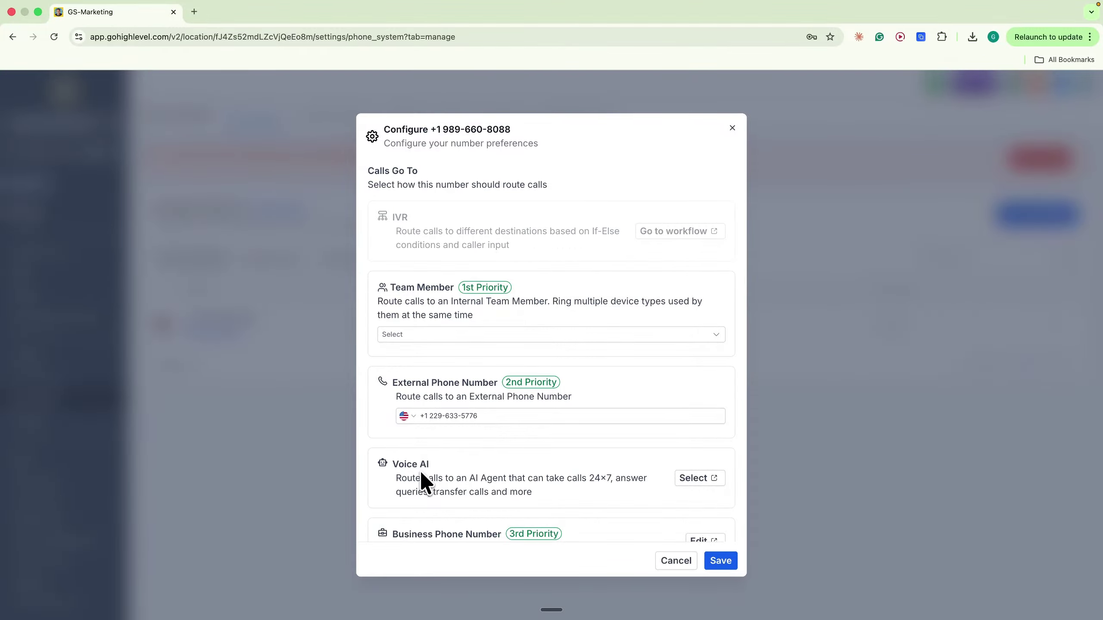
scroll(421, 473, up, 1)
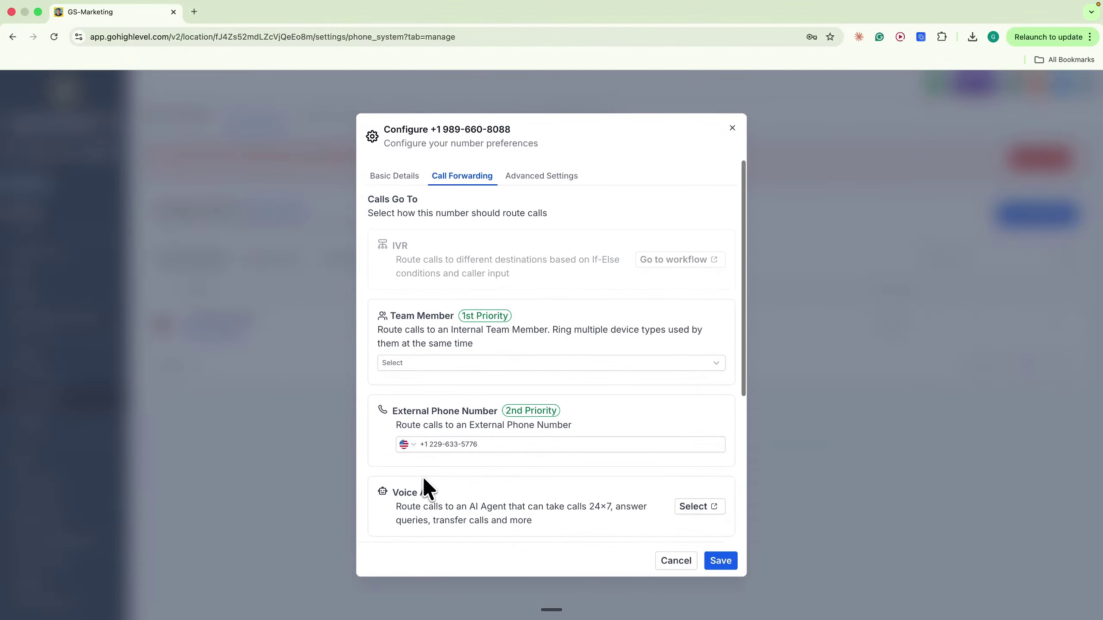
click(394, 174)
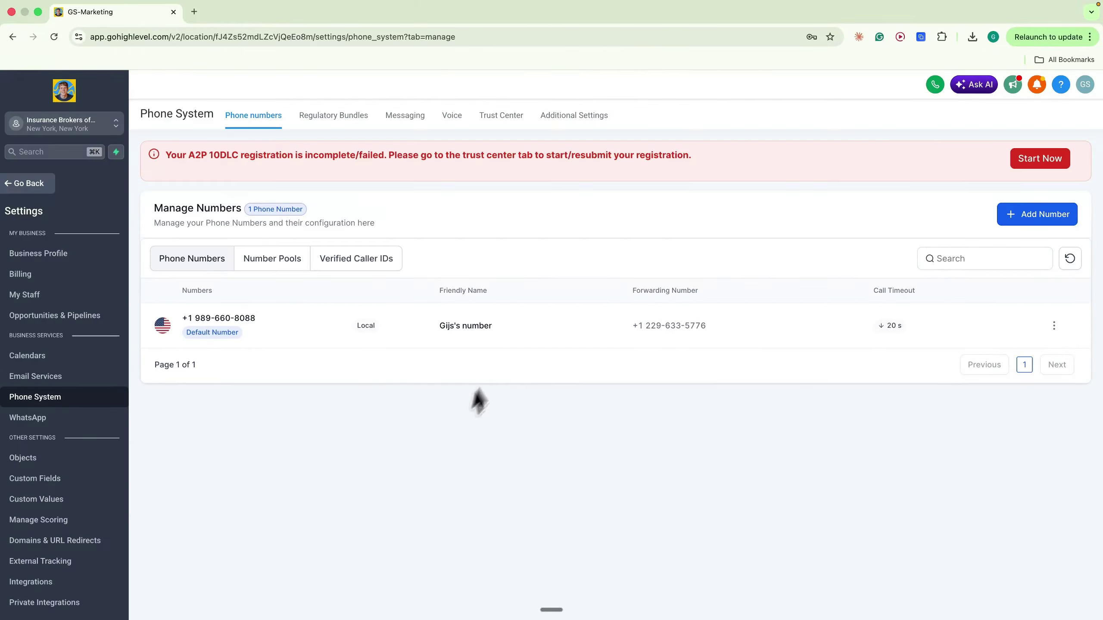
click(415, 450)
Check the failure reason for the A2P Messaging brand status in the Trust Center and open its re-submission form
click(505, 123)
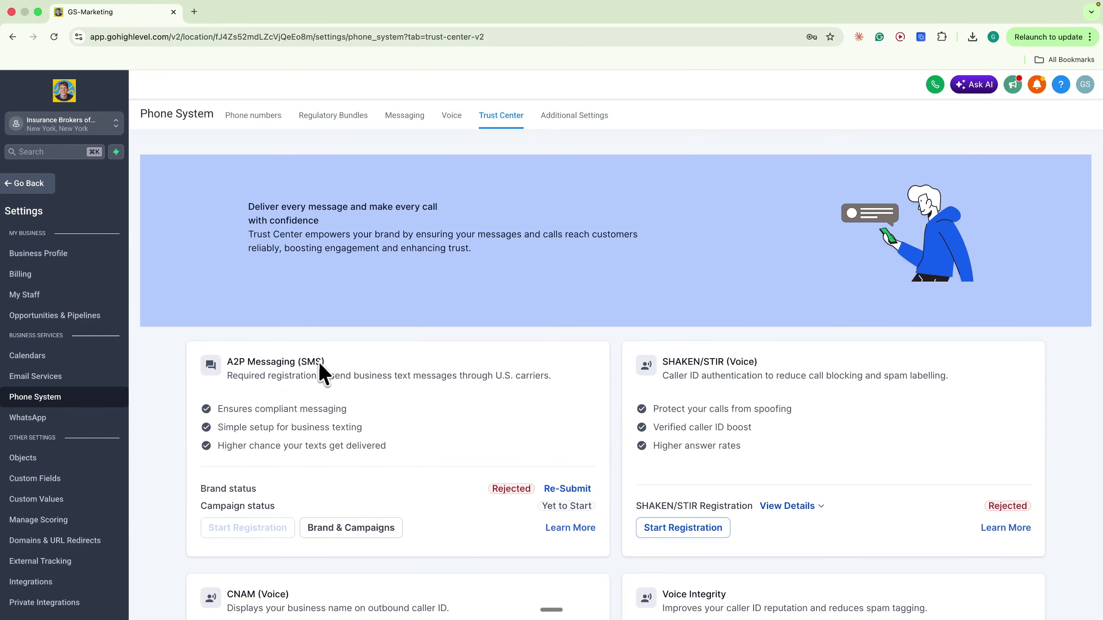
scroll(347, 419, down, 2)
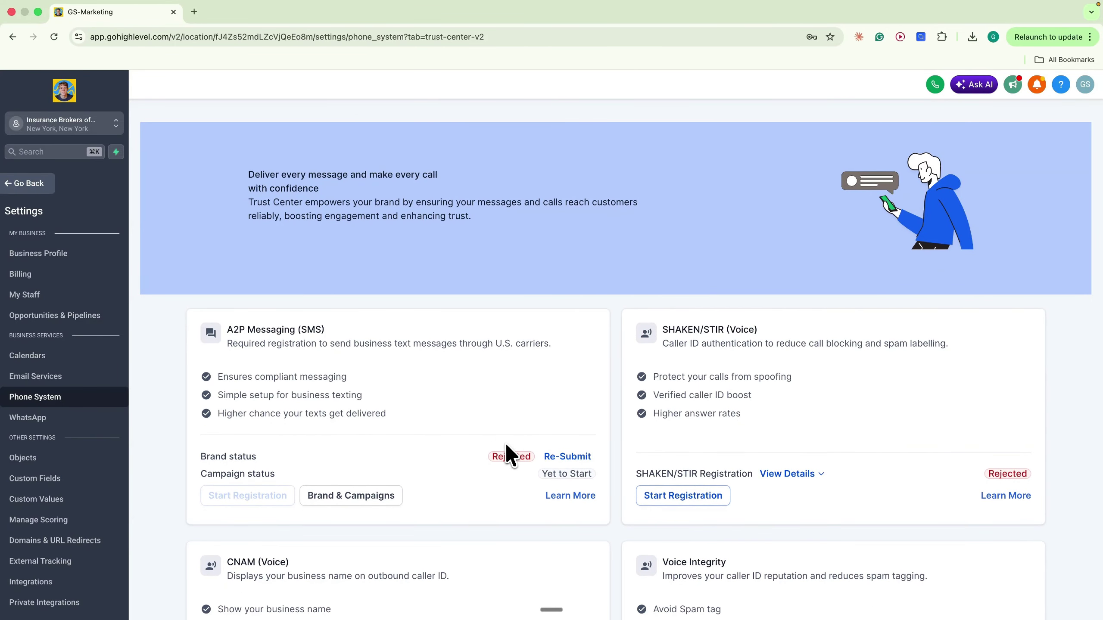
mouse_move(505, 456)
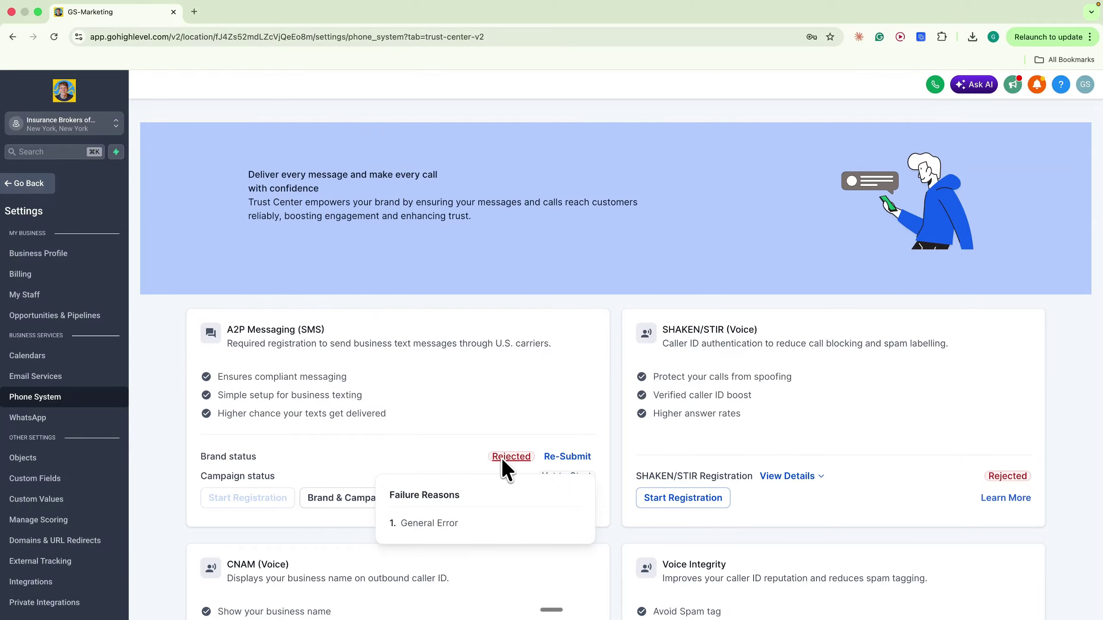
click(566, 456)
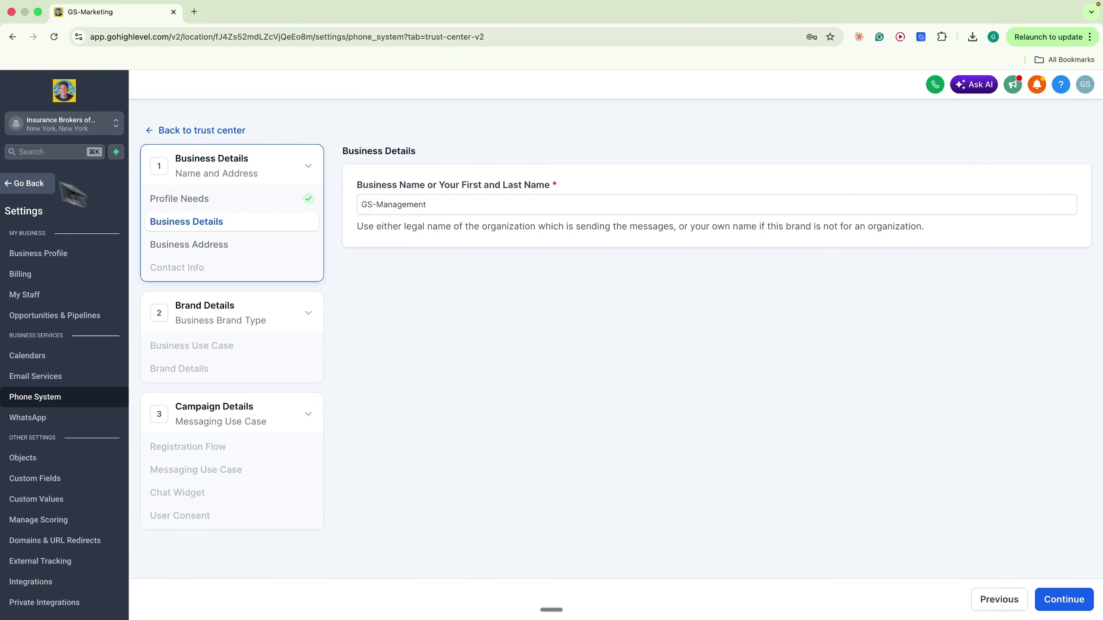
Leave the settings and open the team inbox in Conversations
click(42, 180)
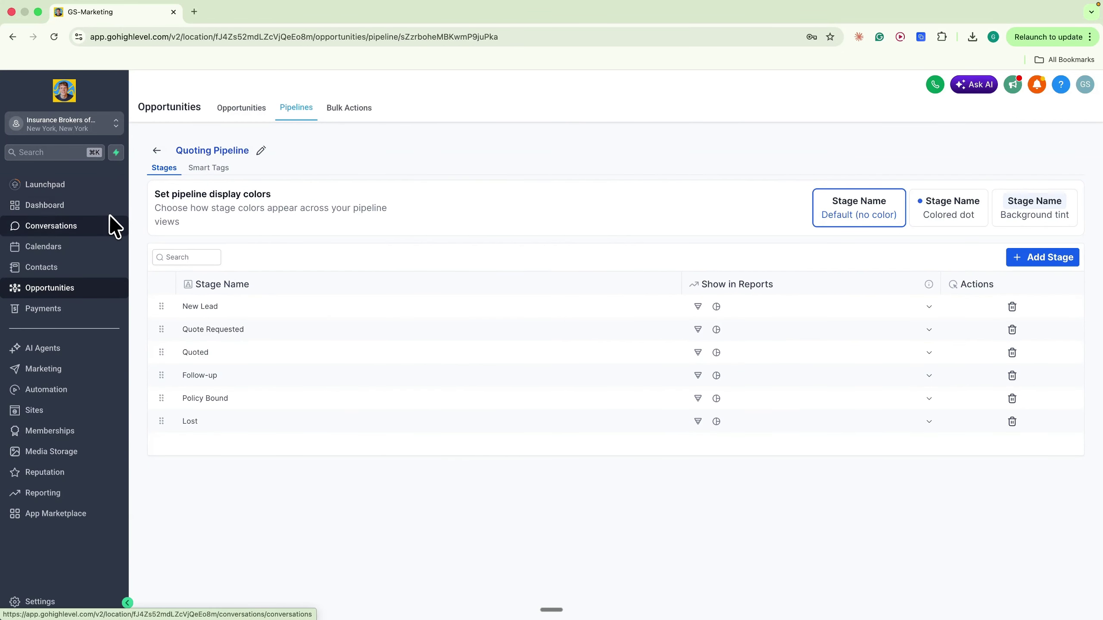
click(46, 227)
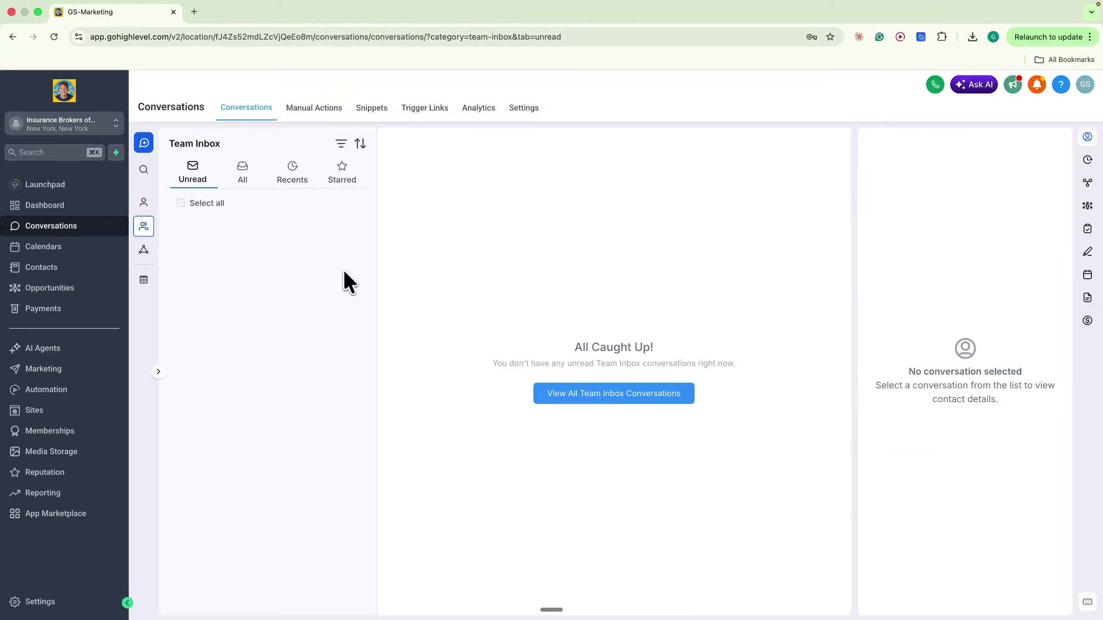
Open the "Missed Call Text Back" workflow from the automation workflow list
click(45, 389)
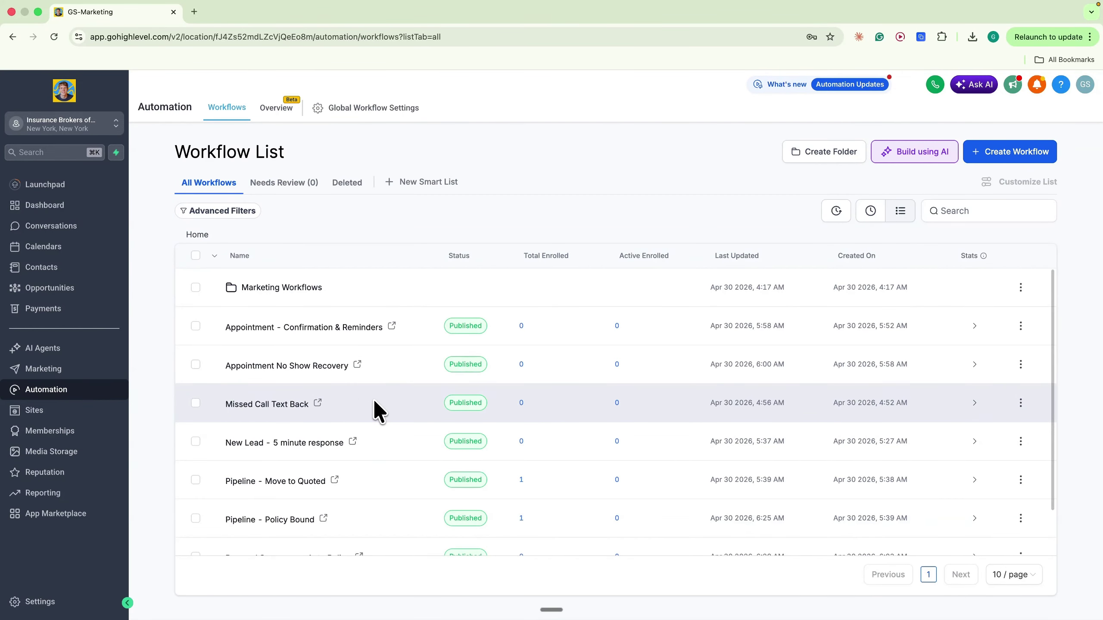
scroll(374, 402, down, 3)
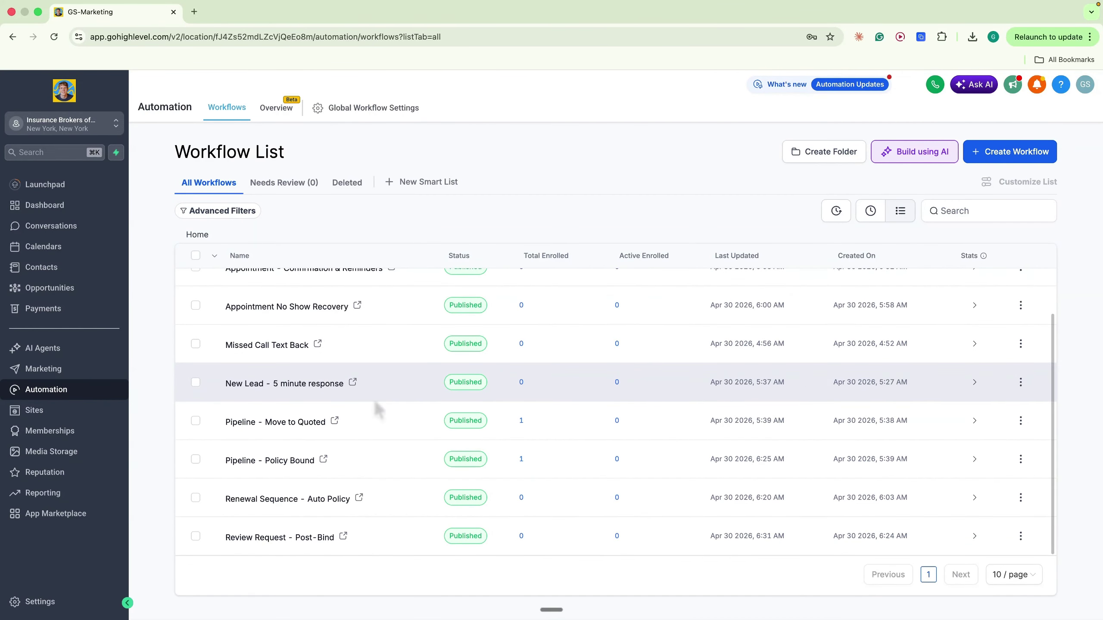
click(266, 345)
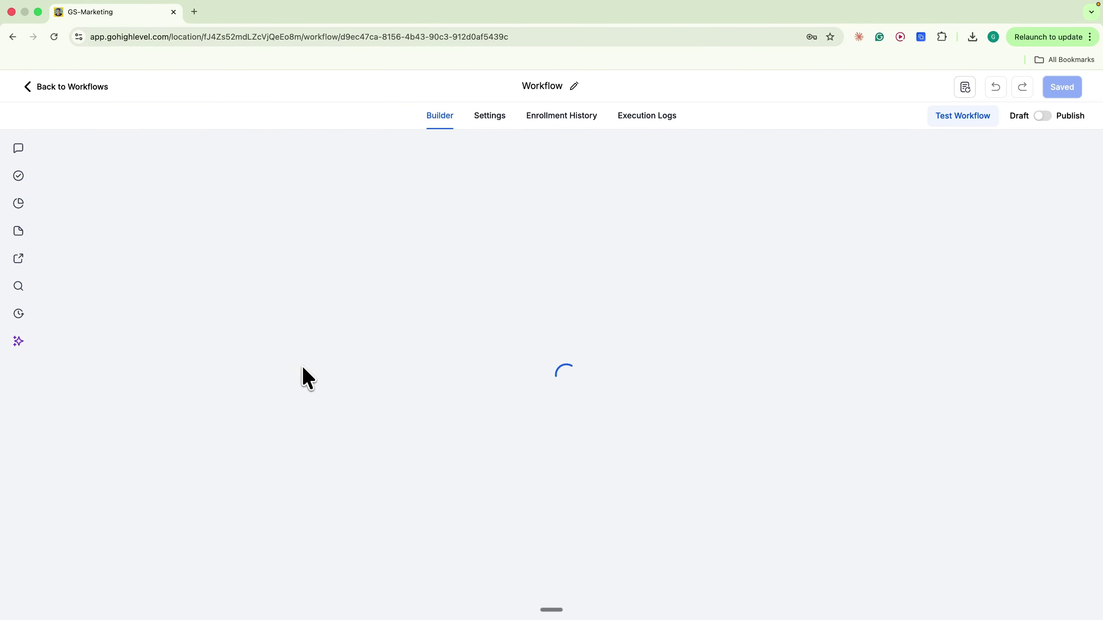
drag(404, 273, 334, 367)
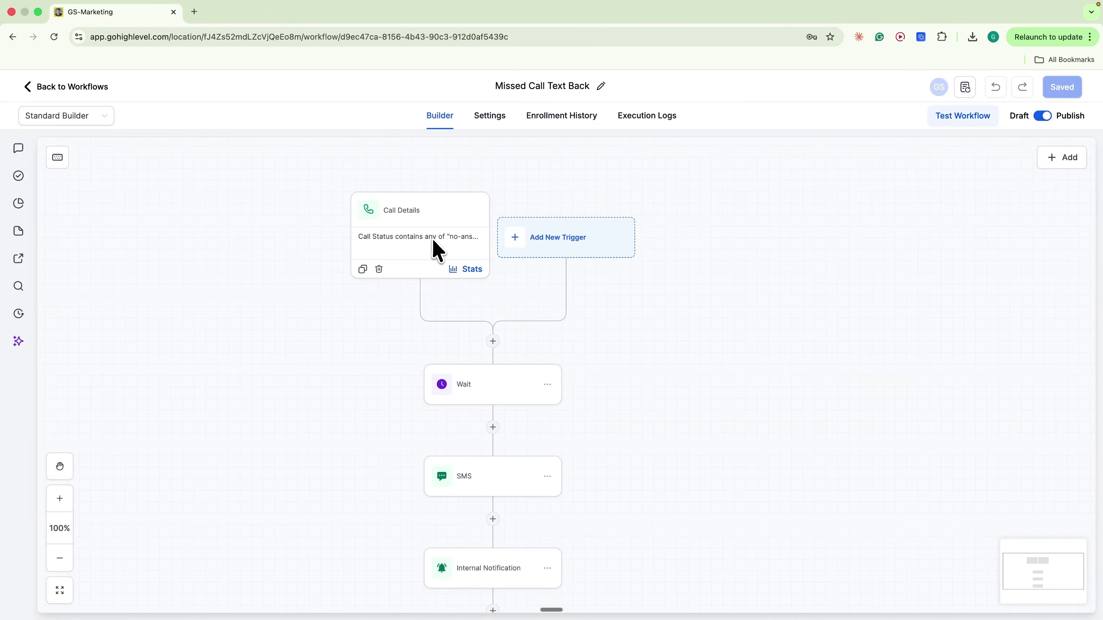
Examine the settings of the Call Details trigger, the Wait action and the SMS action without changing them
click(436, 250)
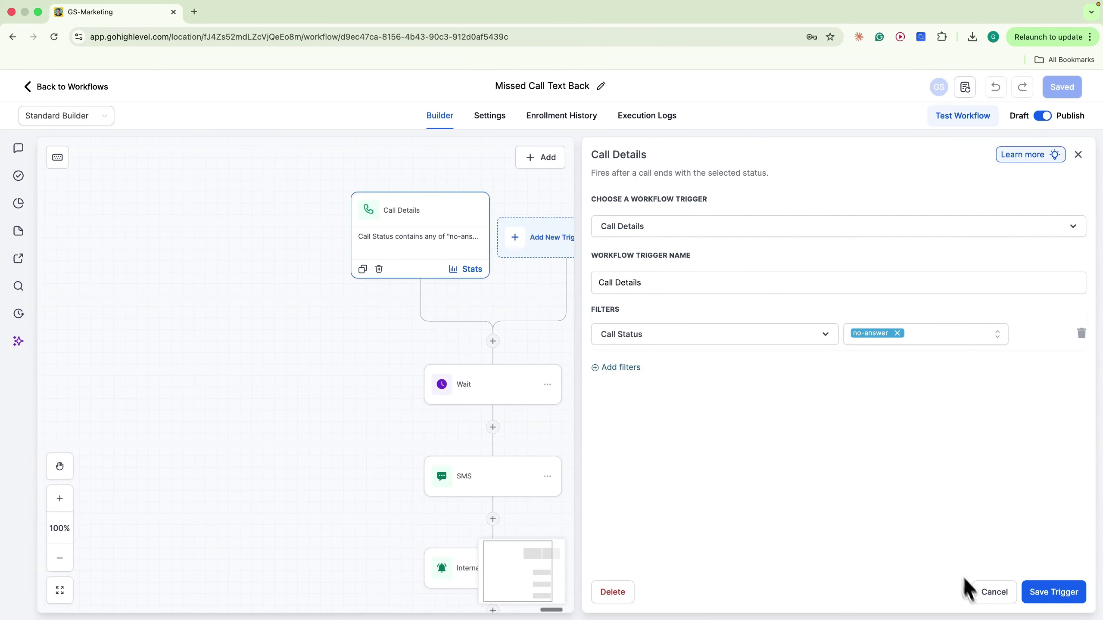
click(987, 593)
click(480, 391)
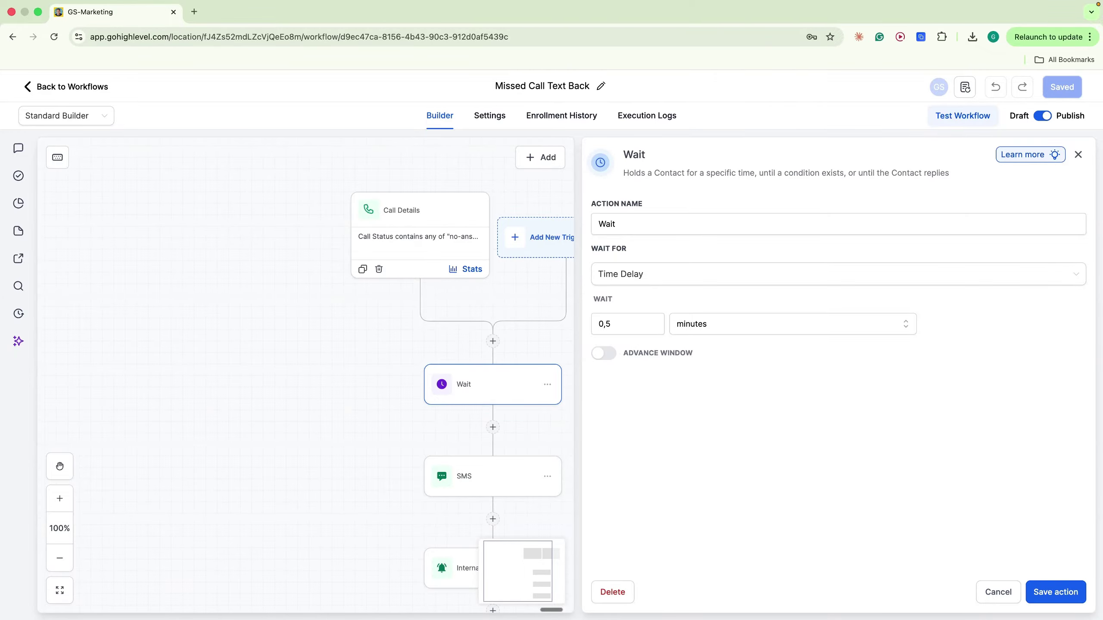
click(988, 593)
click(491, 477)
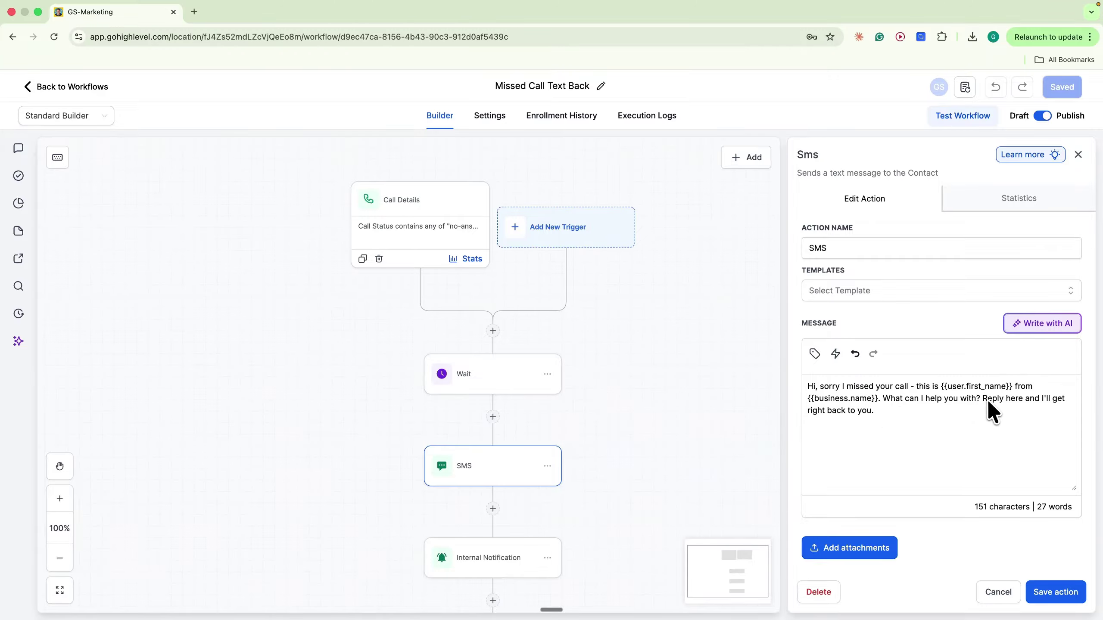
Check the settings of the Internal Notification action and return to the workflow list
scroll(718, 441, down, 2)
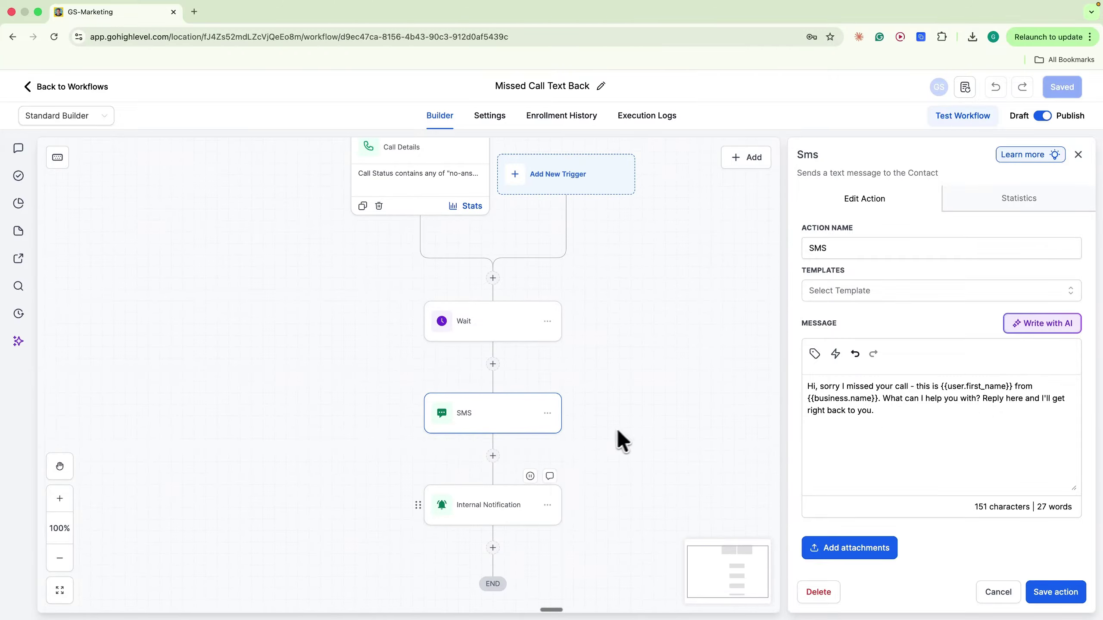
click(482, 506)
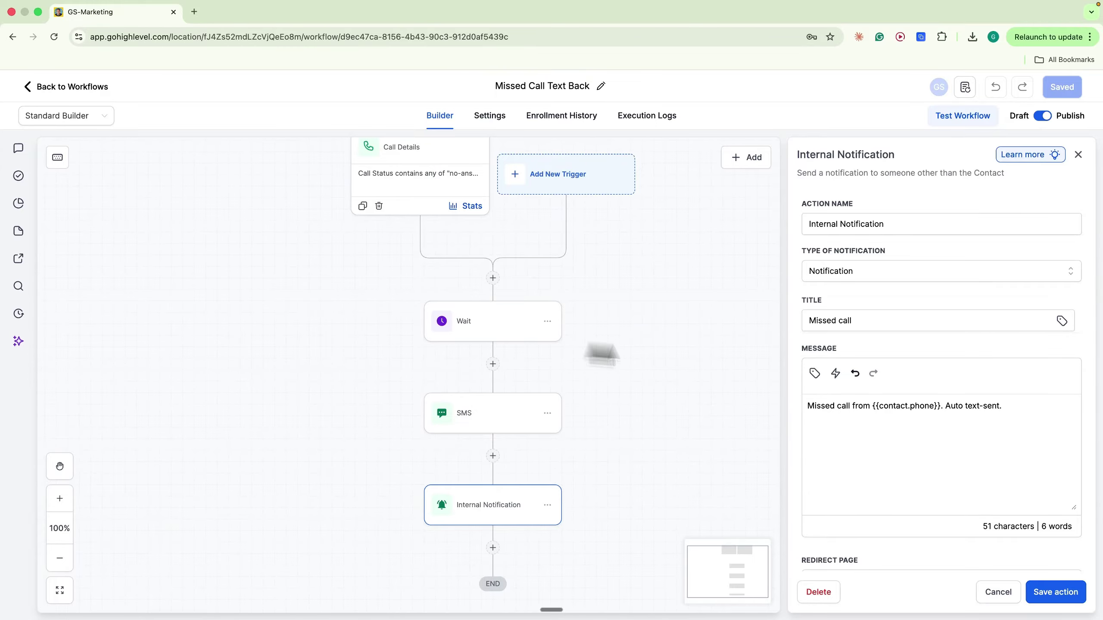
click(25, 90)
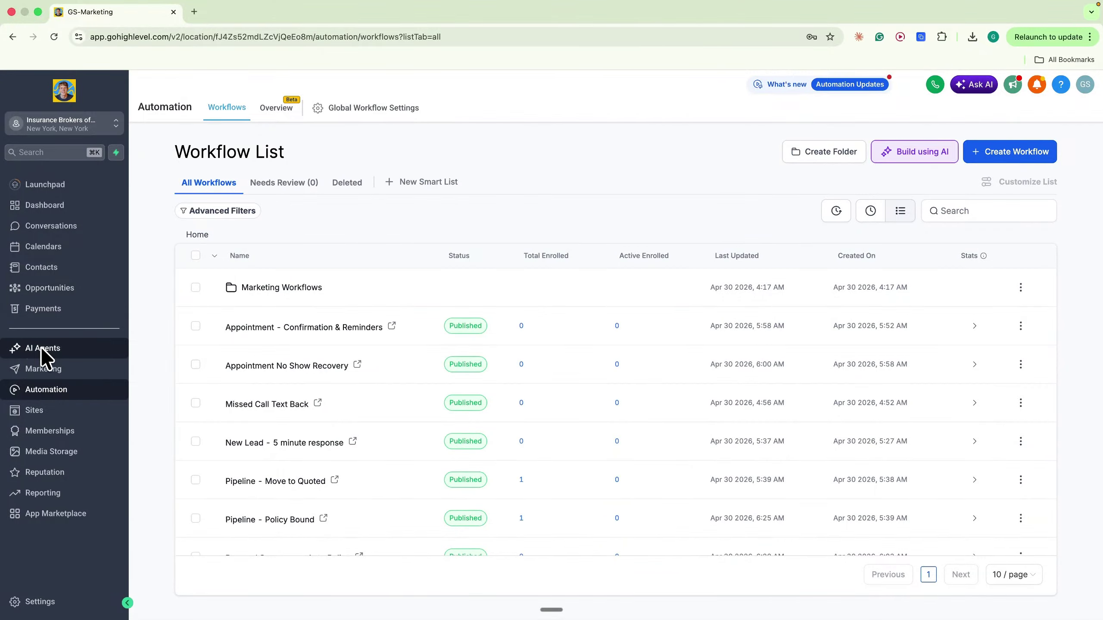
Start creating a custom Voice AI agent and review its agent details form without changing anything
click(41, 348)
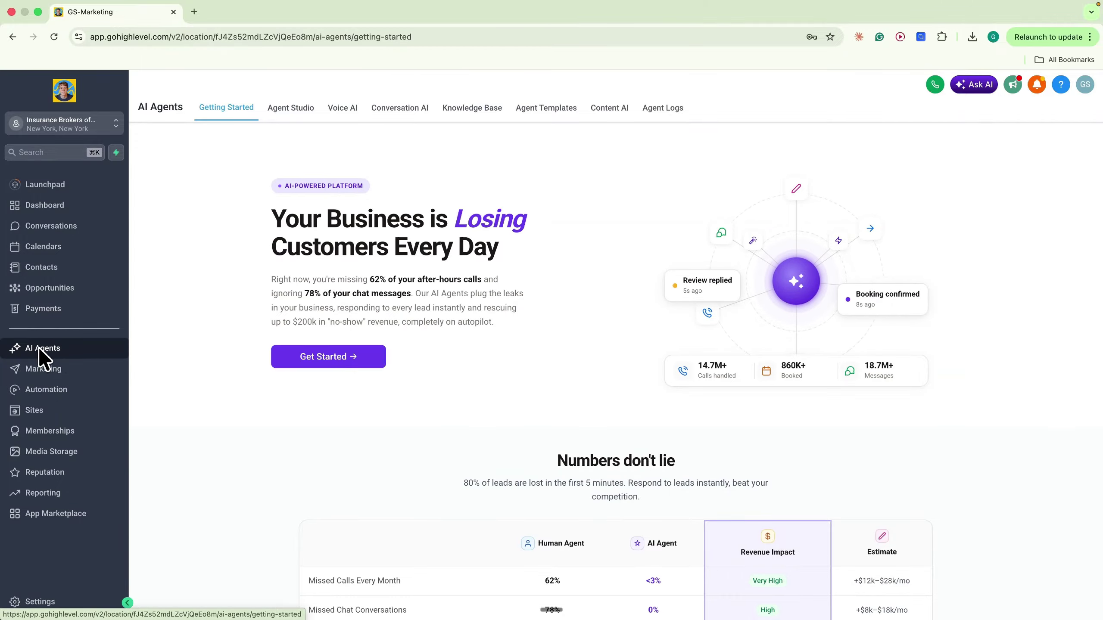
click(343, 112)
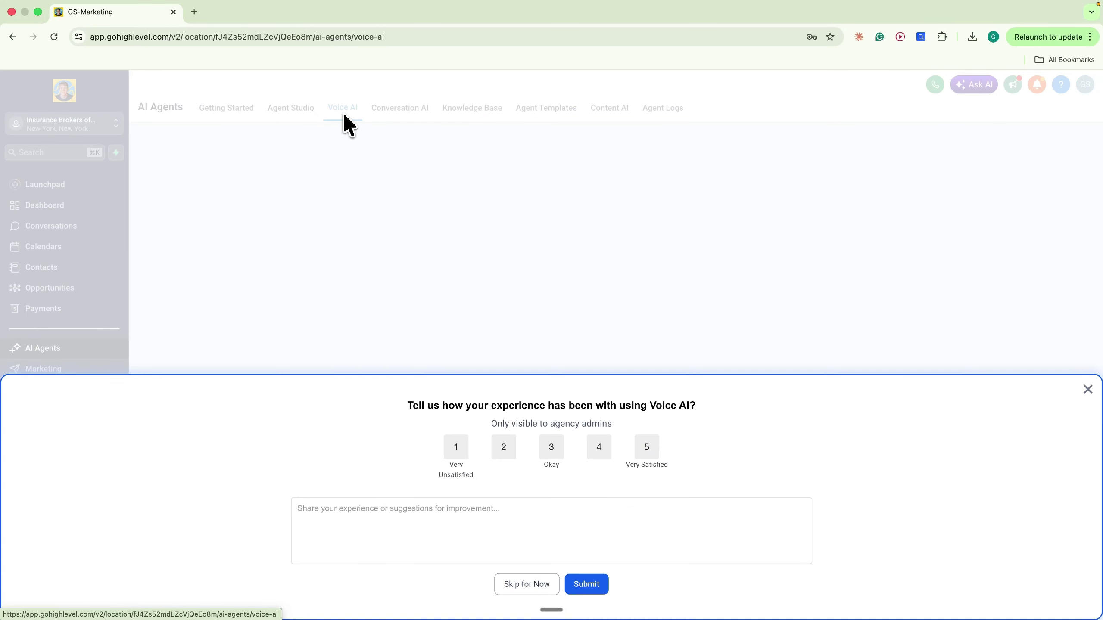
click(1088, 391)
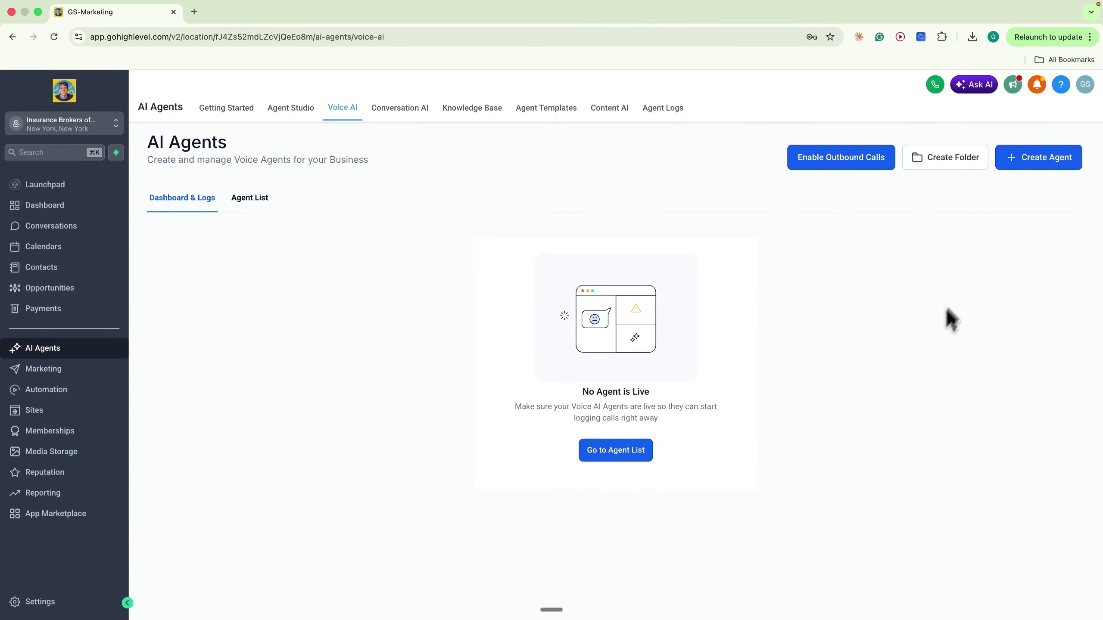
click(1028, 158)
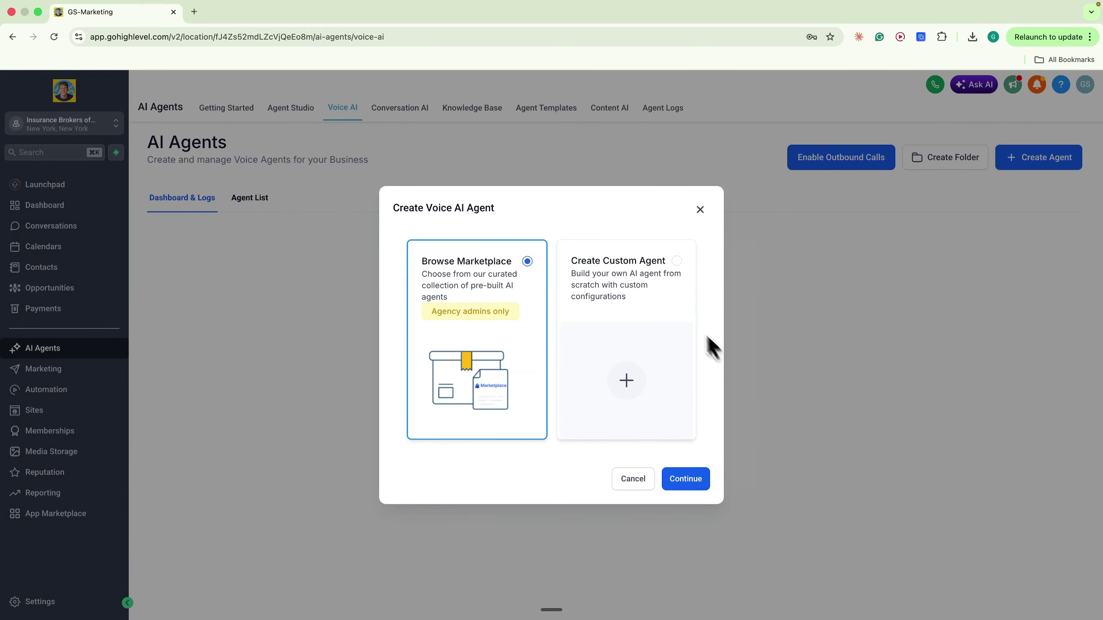
click(680, 304)
click(686, 479)
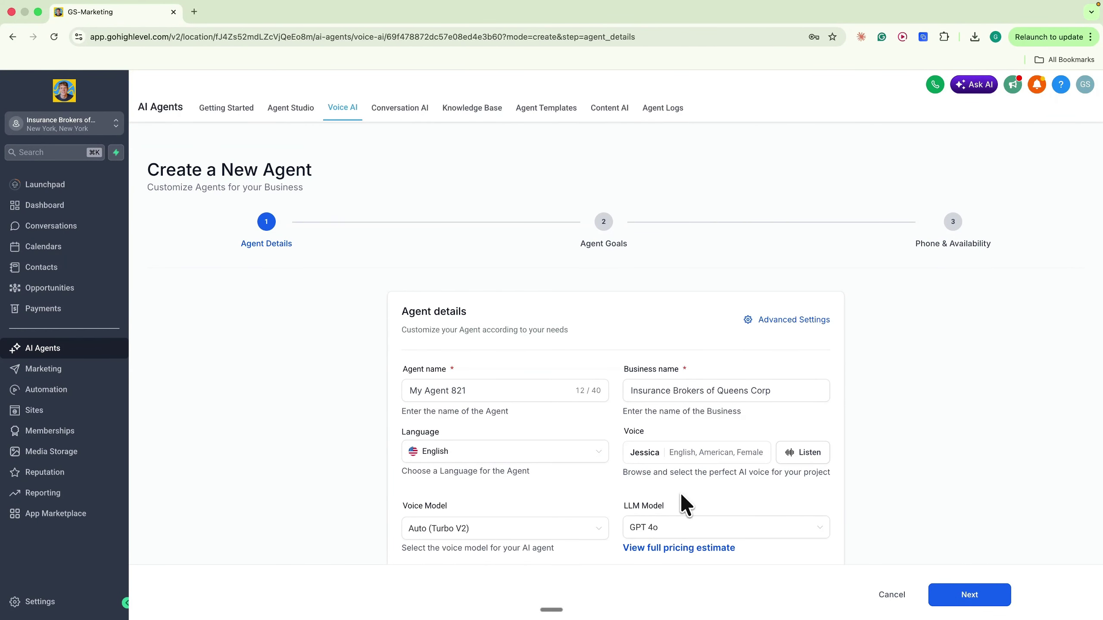
scroll(487, 466, down, 4)
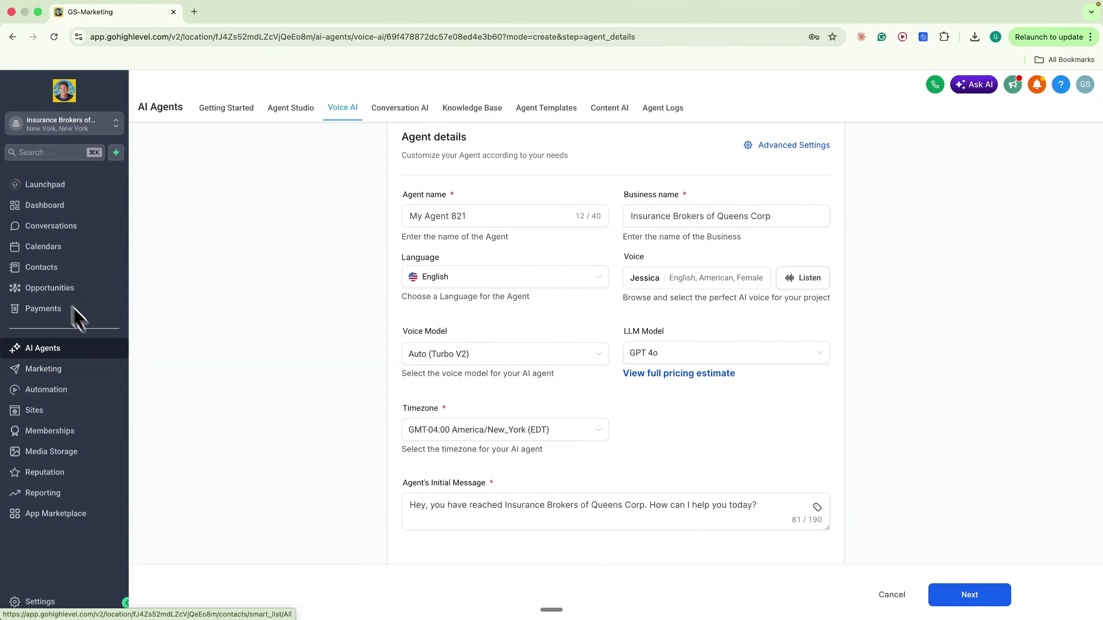
Copy the permanent link of the Insurance Consultation calendar from the calendar settings
click(33, 247)
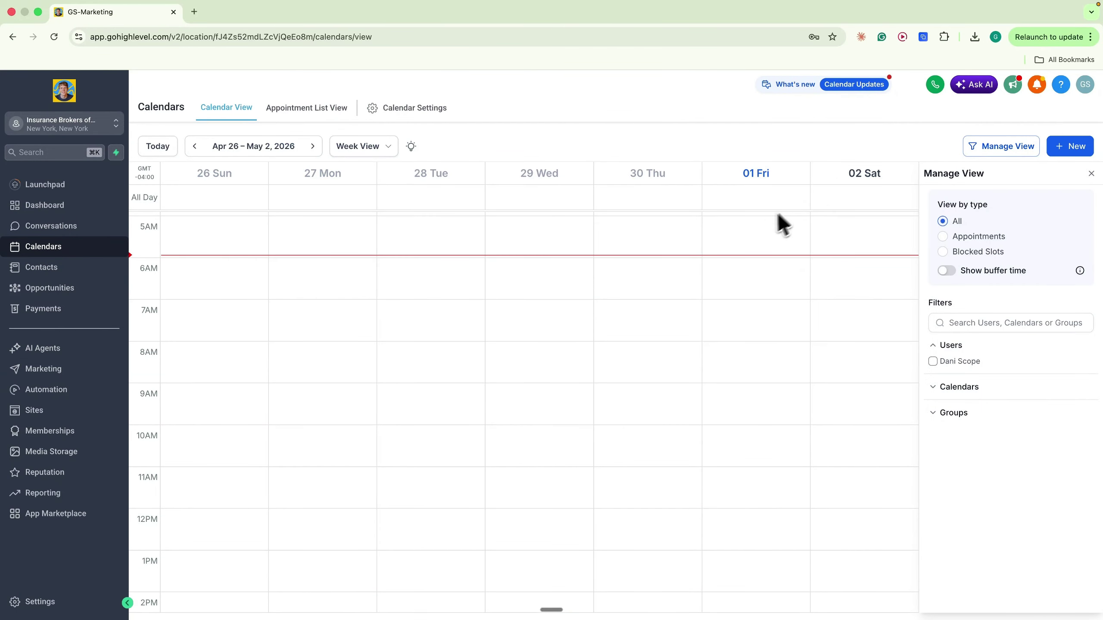
click(400, 108)
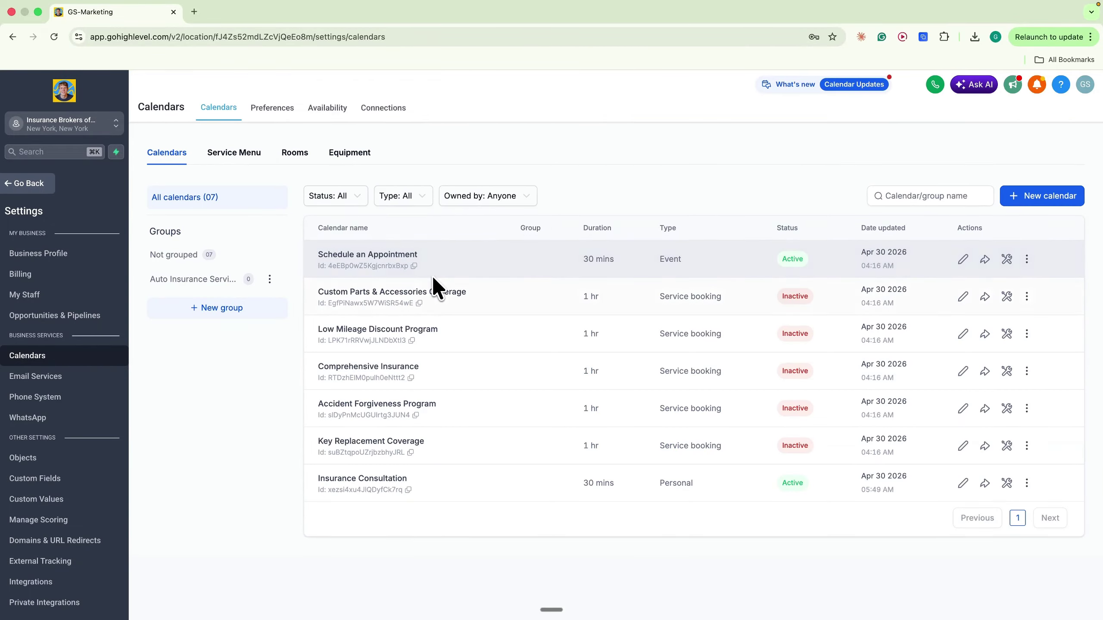
drag(357, 480, 430, 483)
click(432, 481)
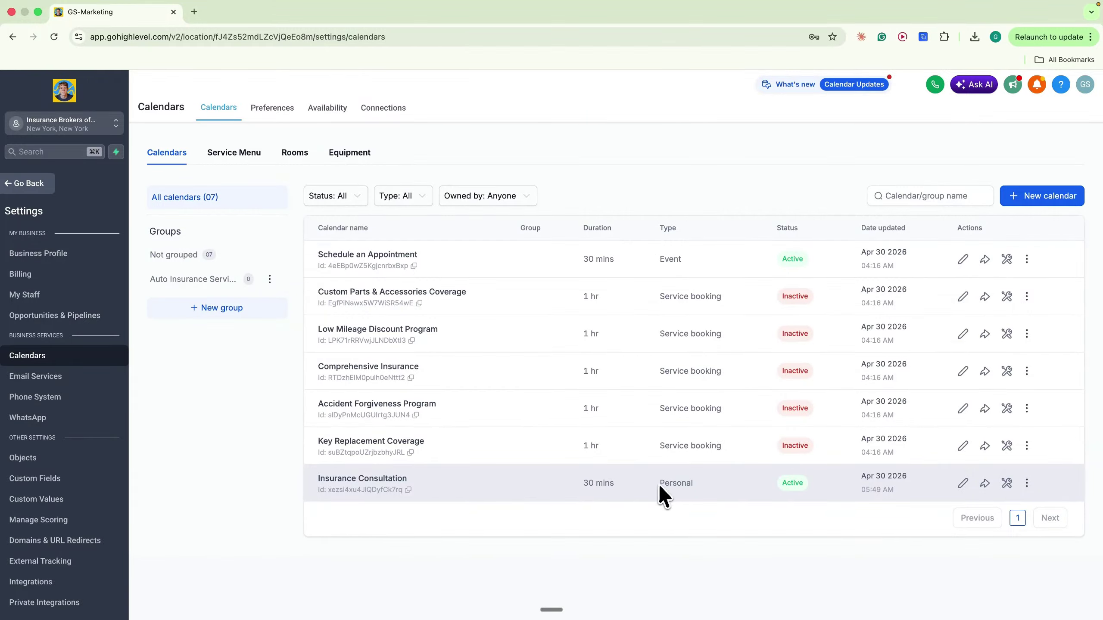
click(986, 481)
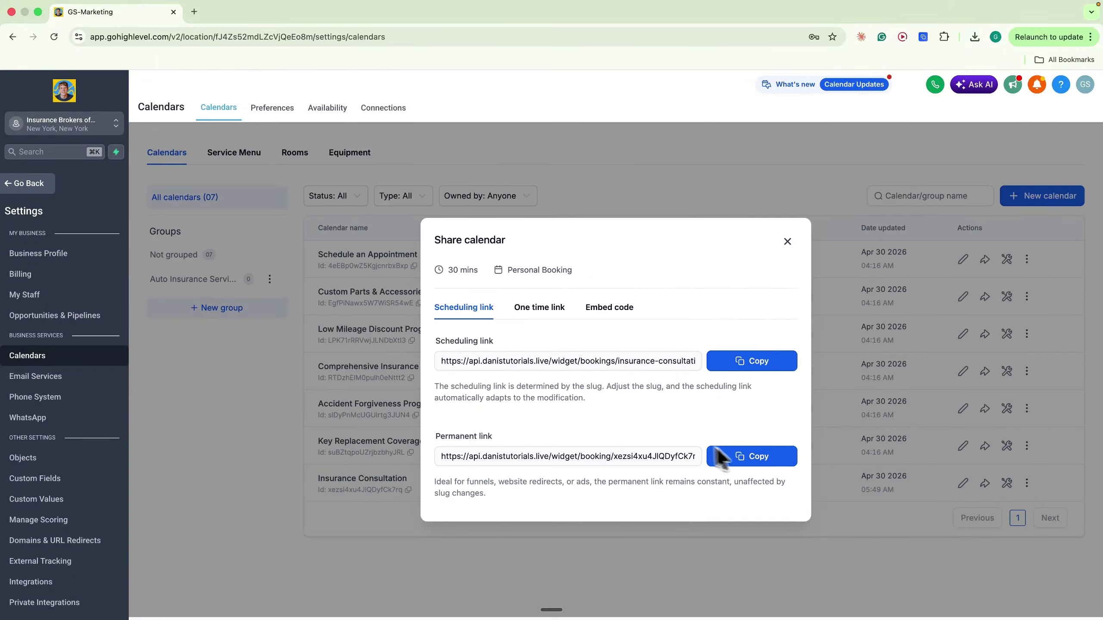
click(750, 457)
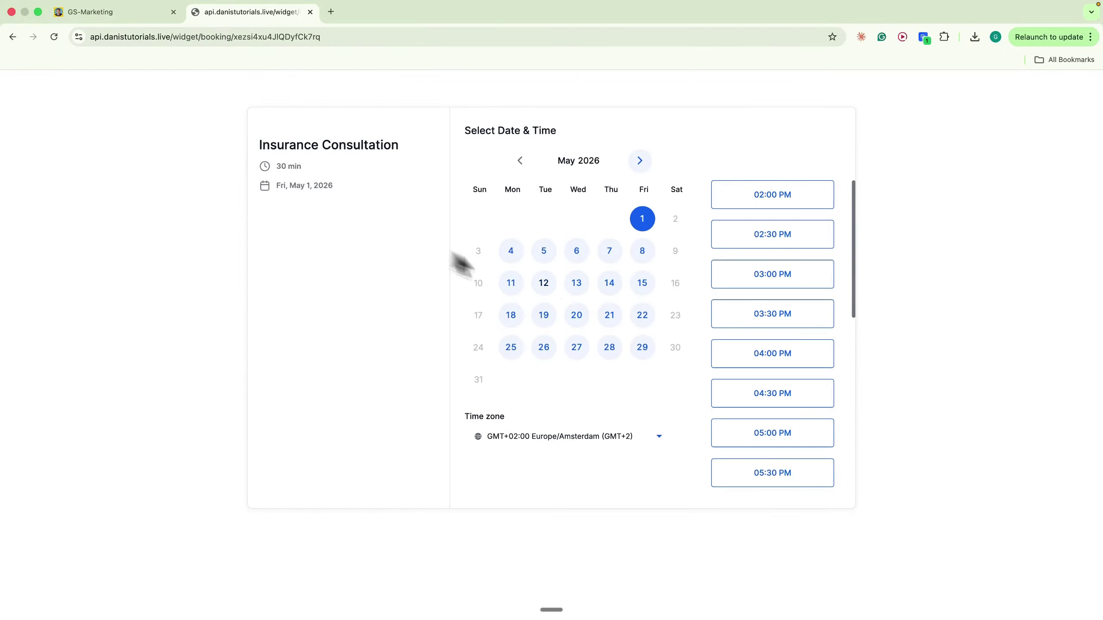
Preview the booking page with the 03:30 PM slot on May 6, 2026, and close it and the calendar sharing dialog without scheduling
click(577, 252)
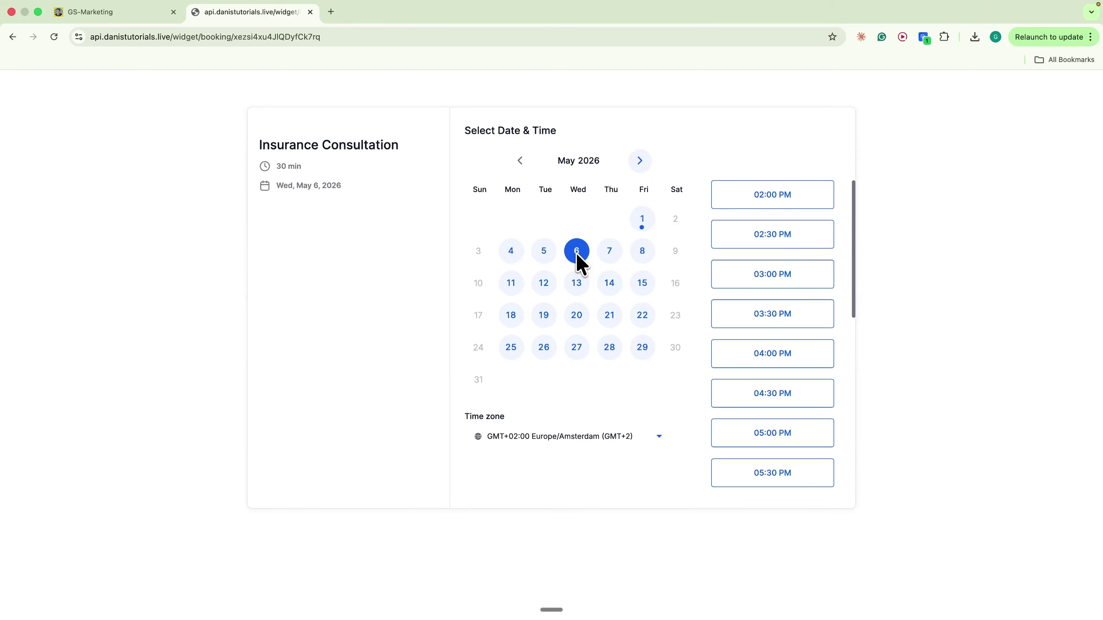
click(772, 316)
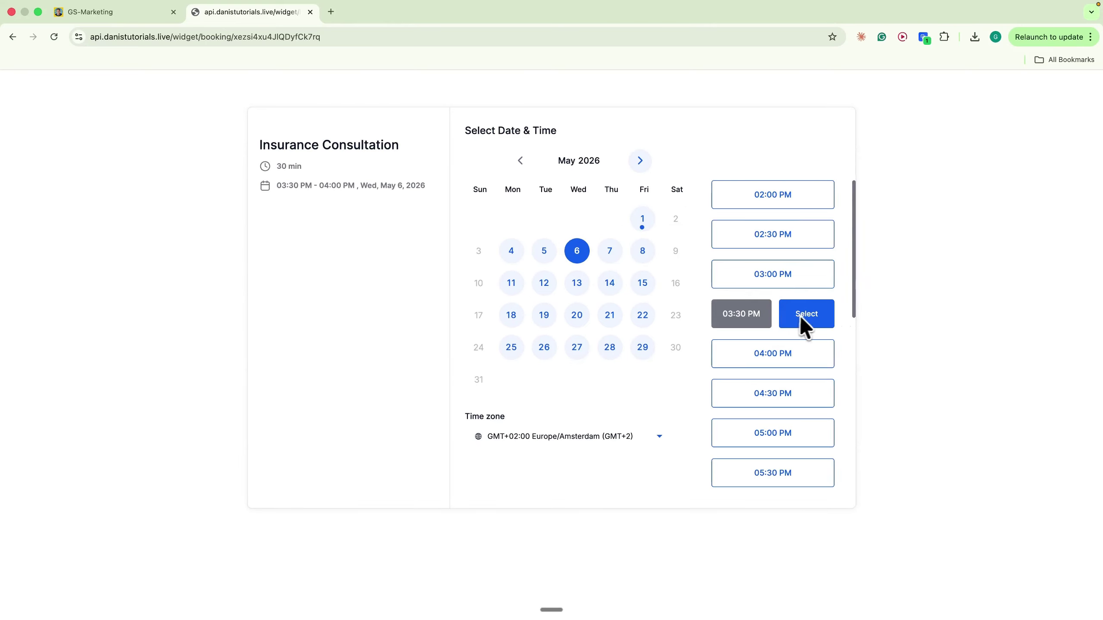
click(803, 316)
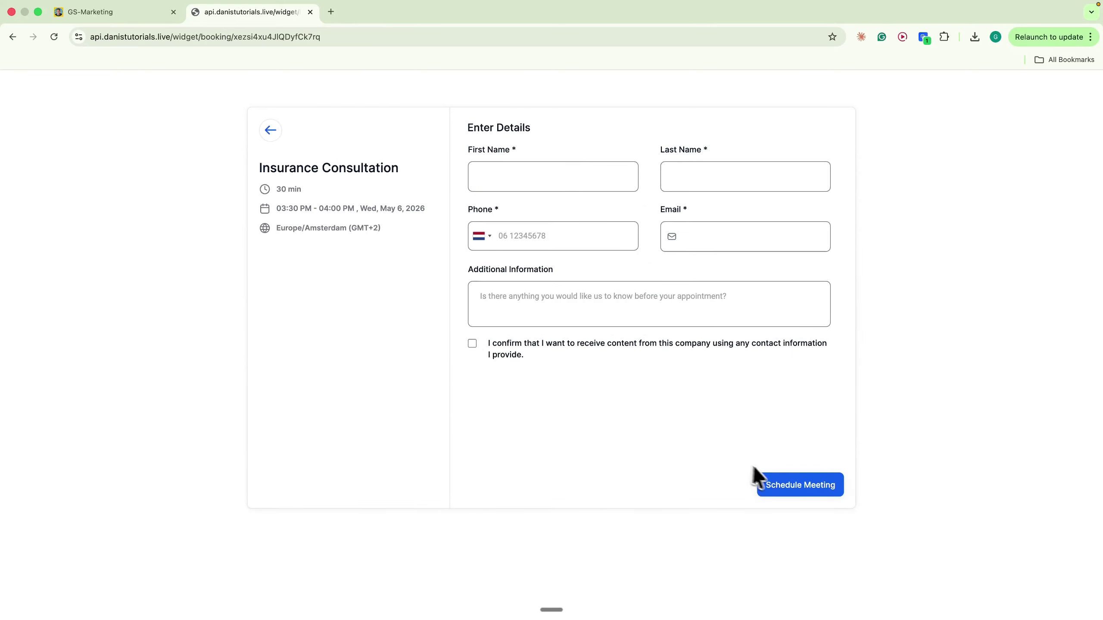
click(10, 39)
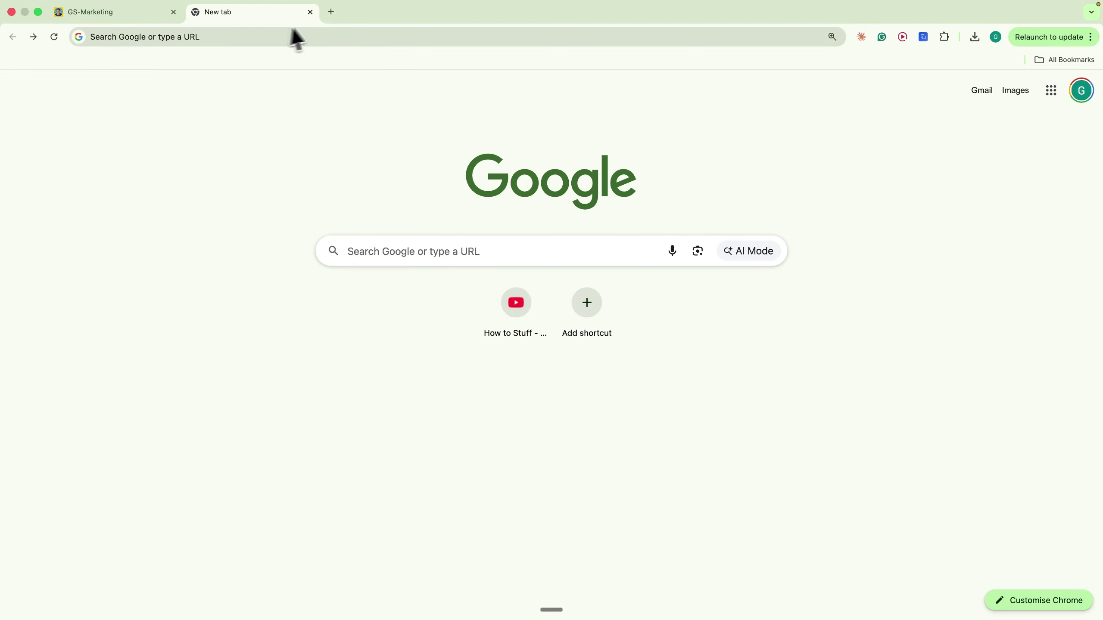
click(310, 12)
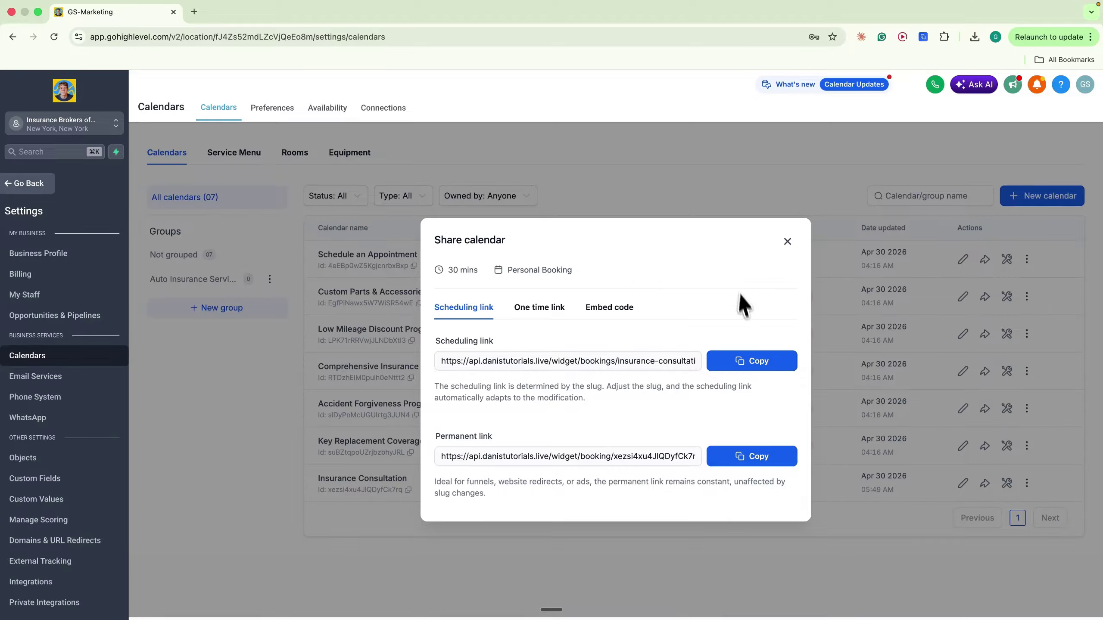
click(787, 242)
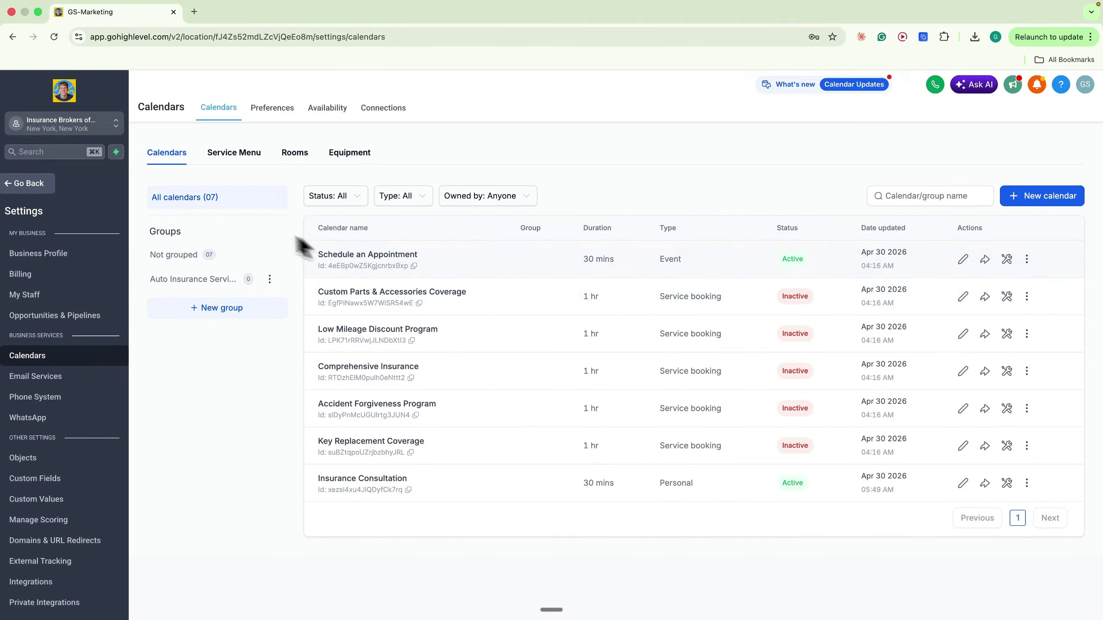
Leave the calendar settings and open the "Appointment - Confirmation & Reminders" automation workflow
click(42, 182)
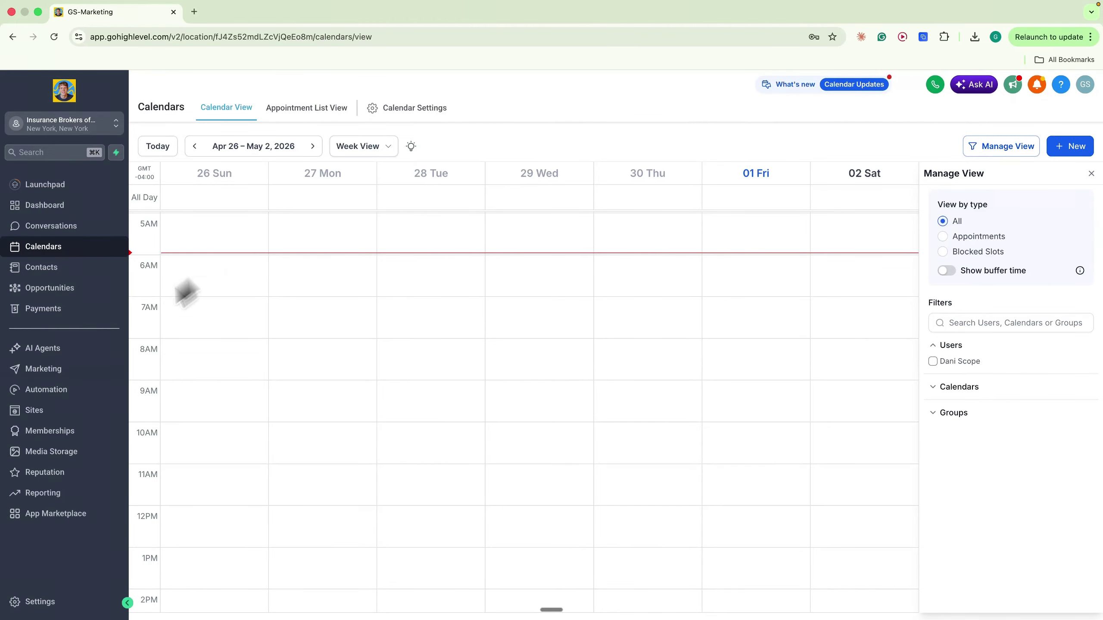
click(49, 386)
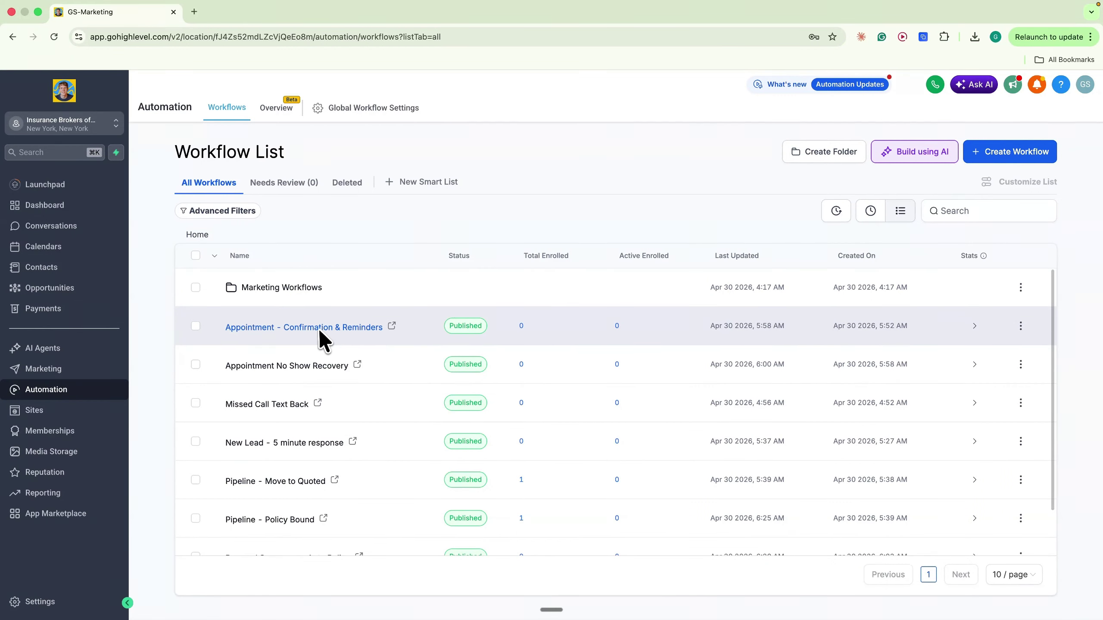
click(317, 329)
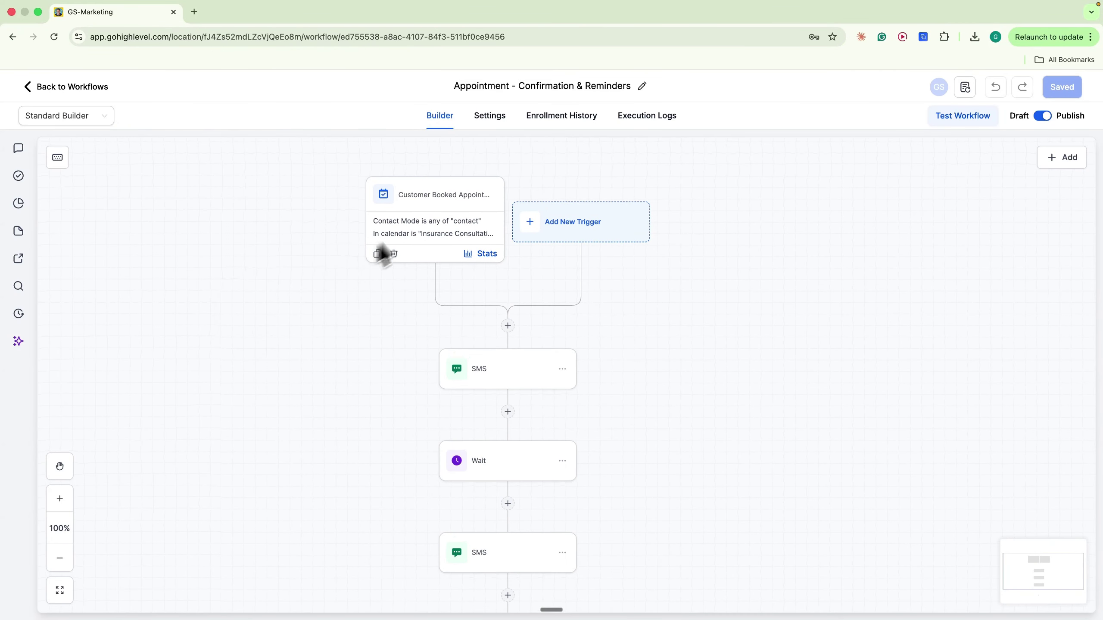
Examine the confirmation SMS and each following Wait and reminder SMS action in the workflow, without saving changes
click(514, 377)
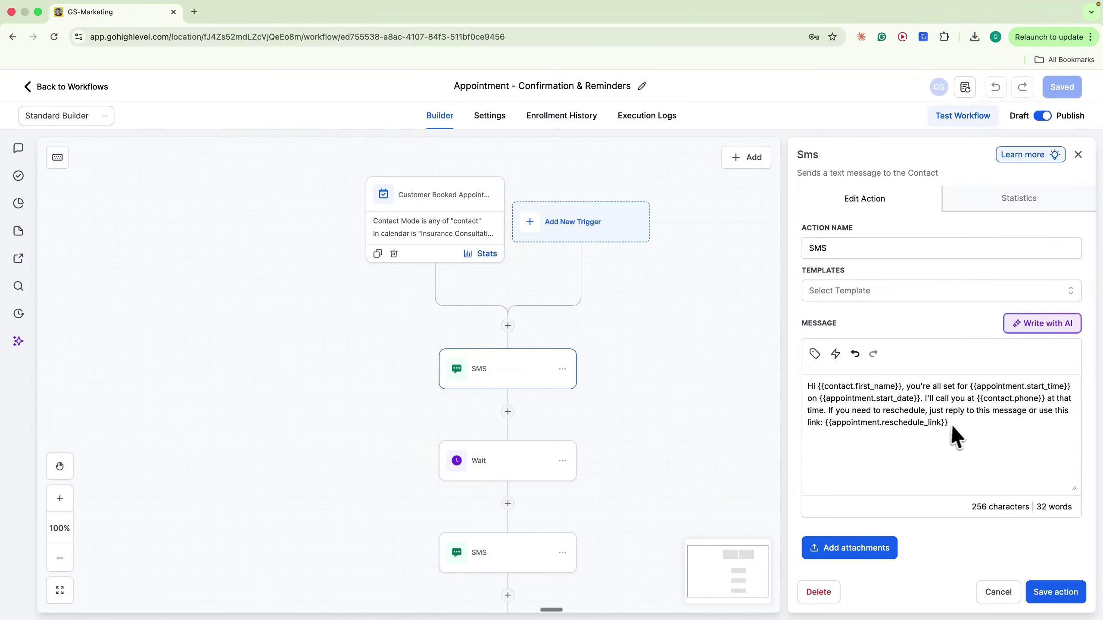
click(495, 459)
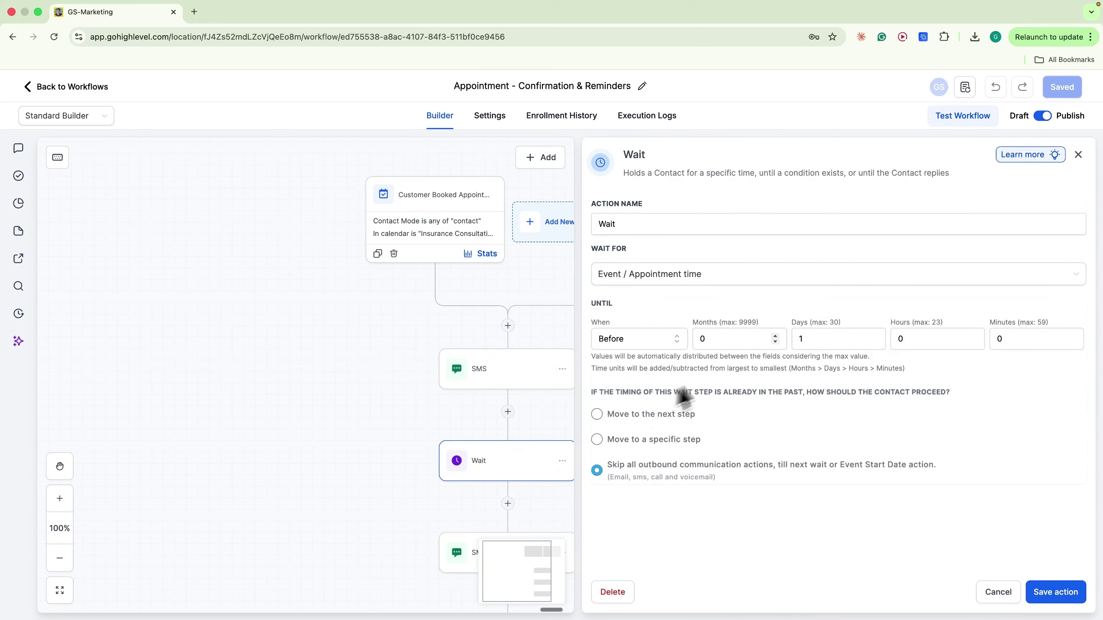
scroll(436, 452, down, 1)
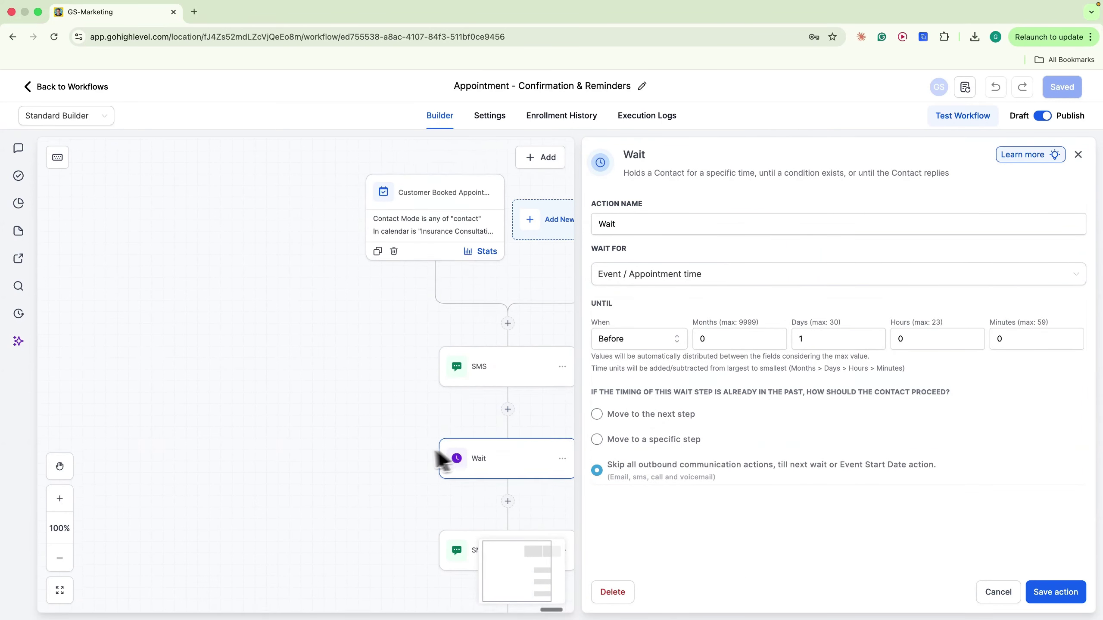
scroll(435, 456, down, 2)
click(483, 504)
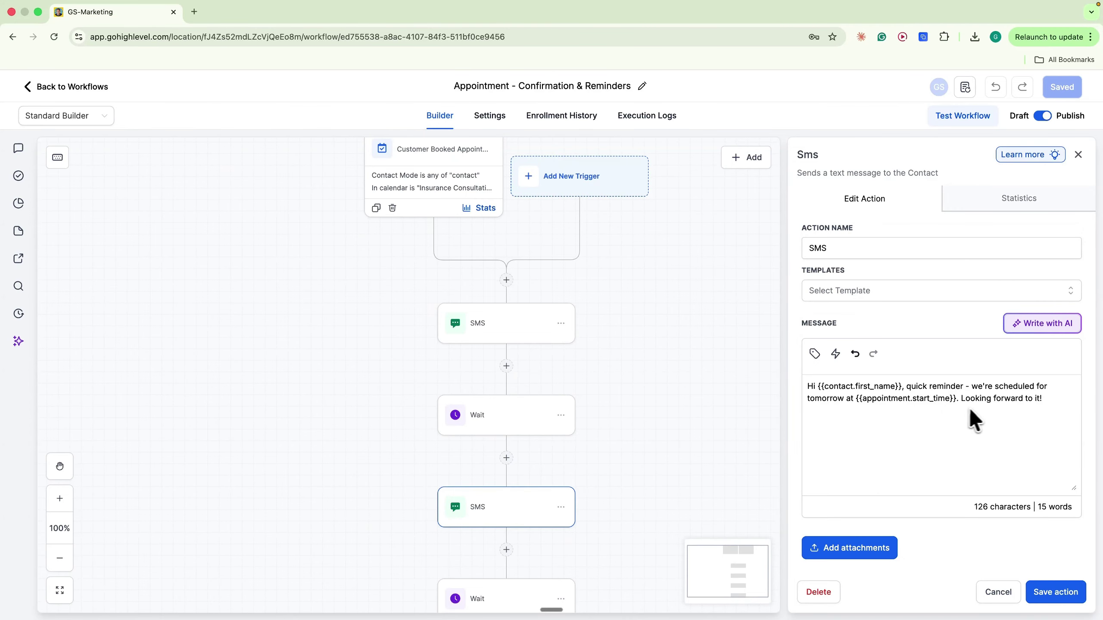
scroll(674, 439, down, 5)
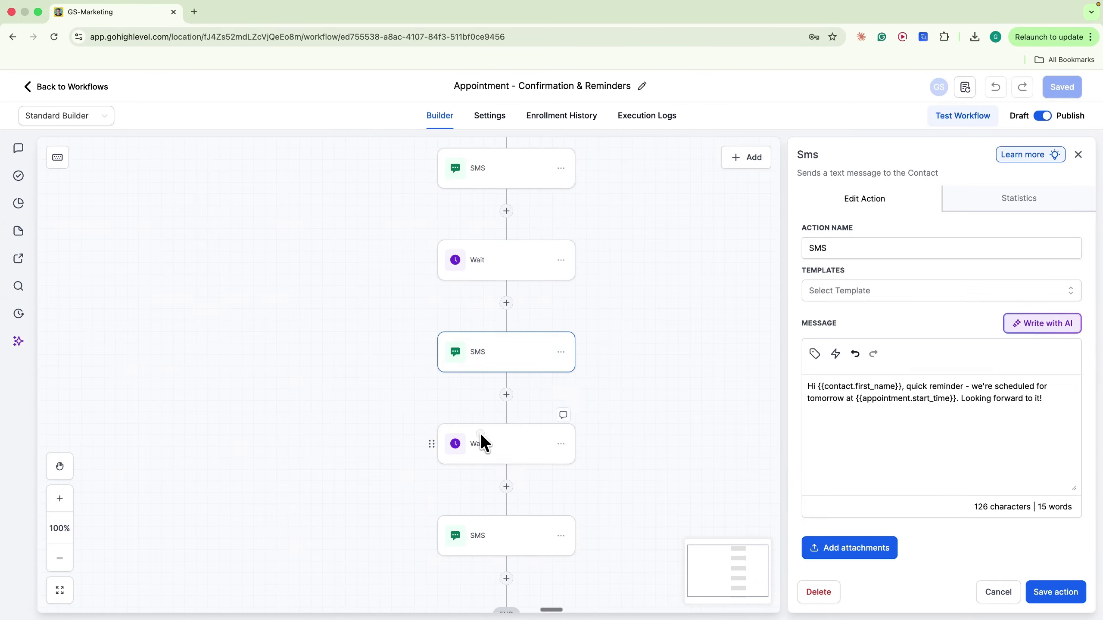
click(483, 443)
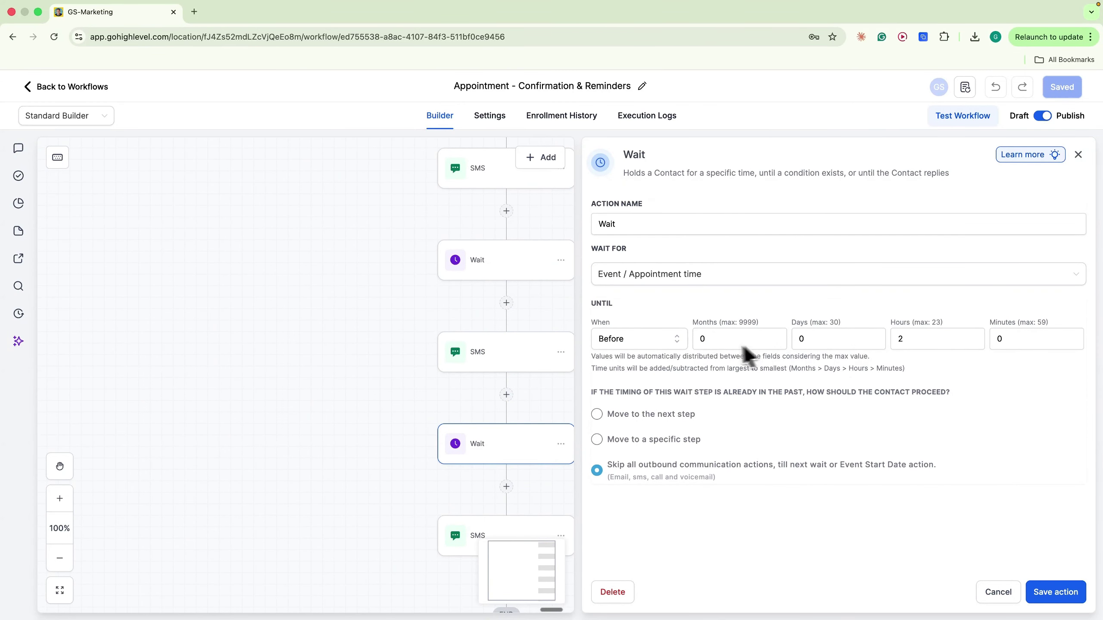
click(499, 510)
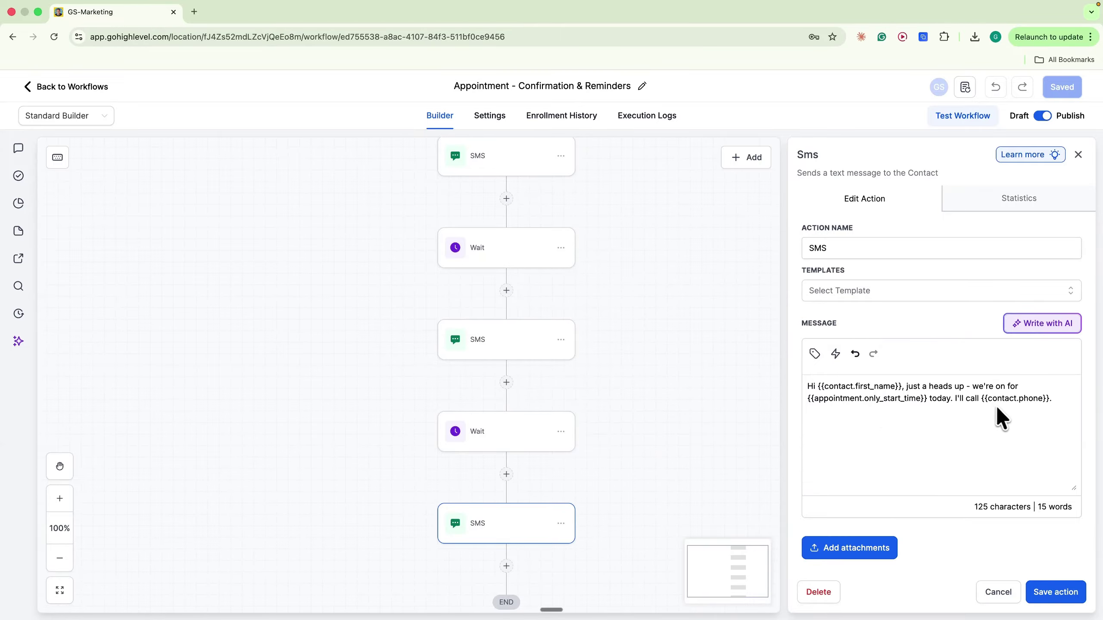
click(1001, 592)
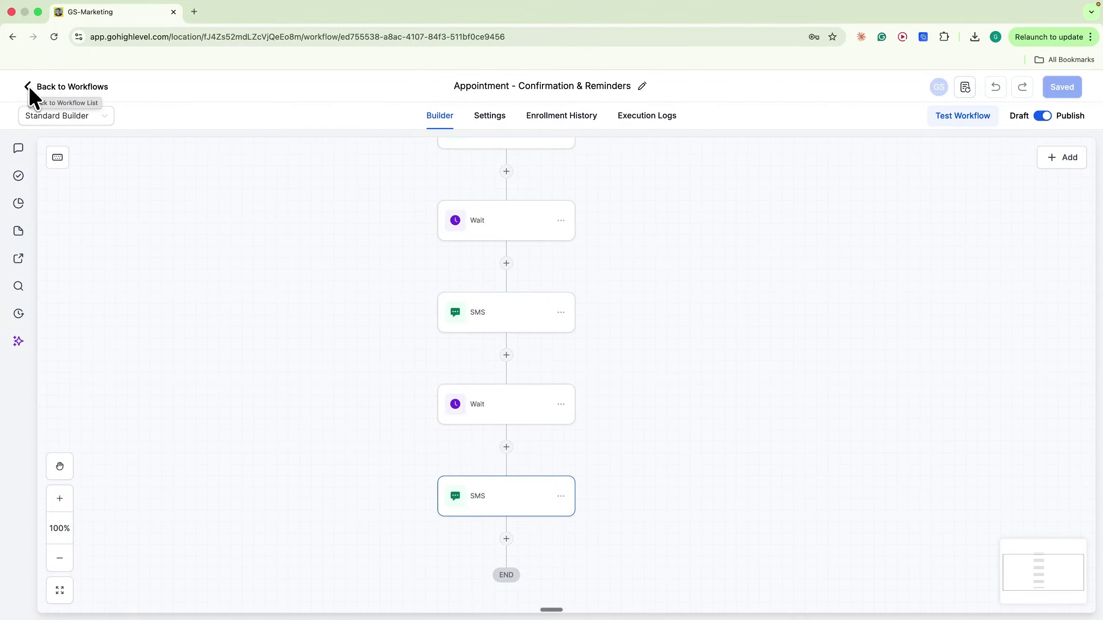
Open the "Appointment No Show Recovery" workflow from the workflow list and examine its Wait and SMS actions
click(28, 86)
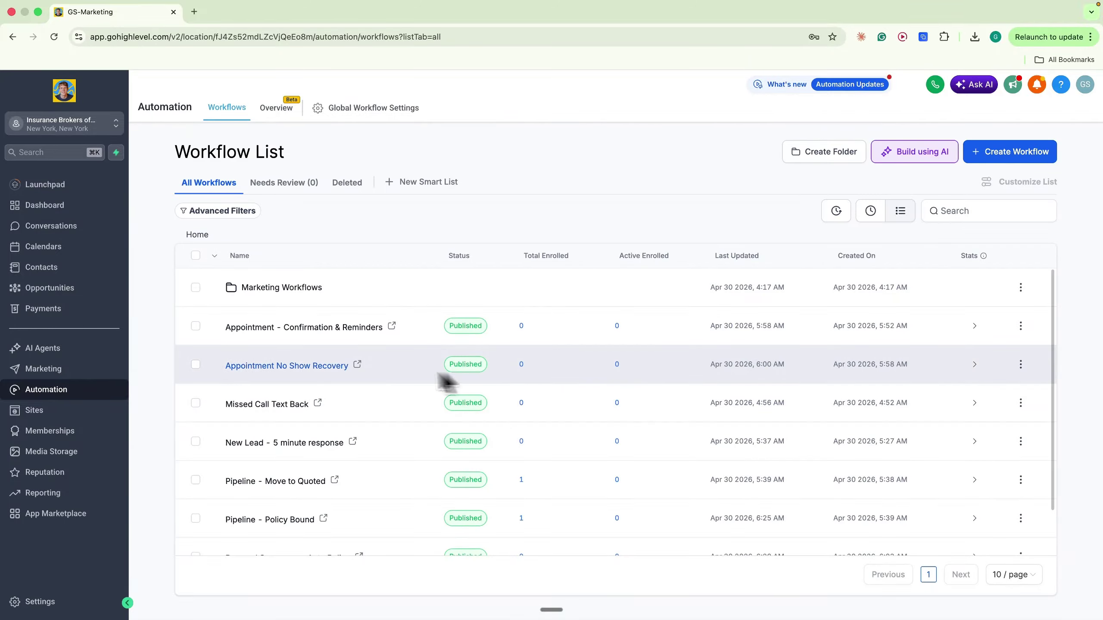
click(305, 365)
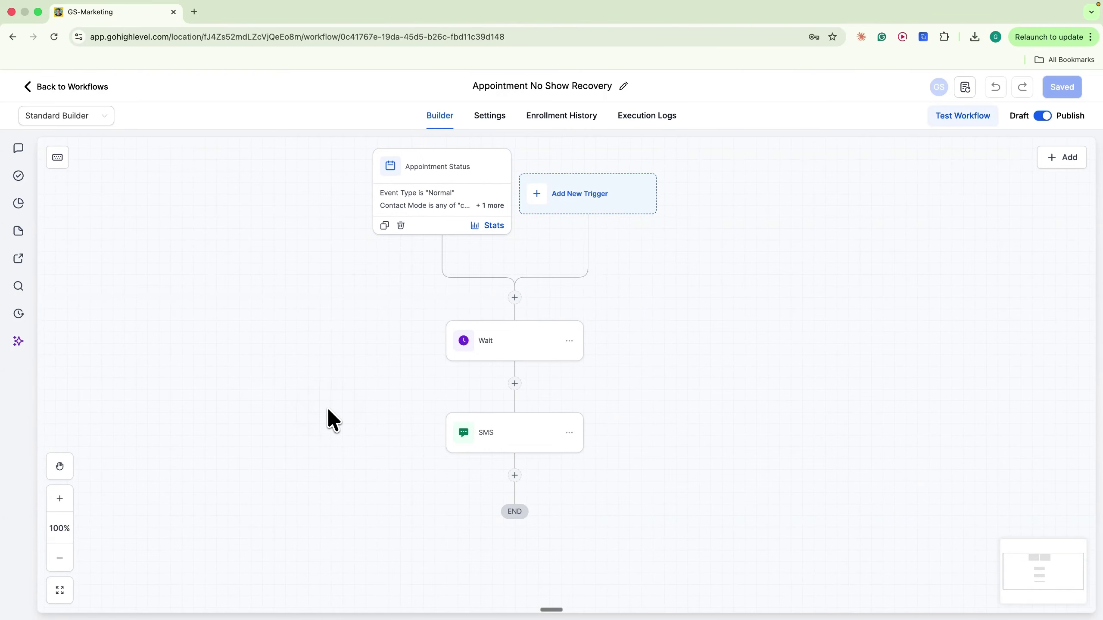
click(516, 350)
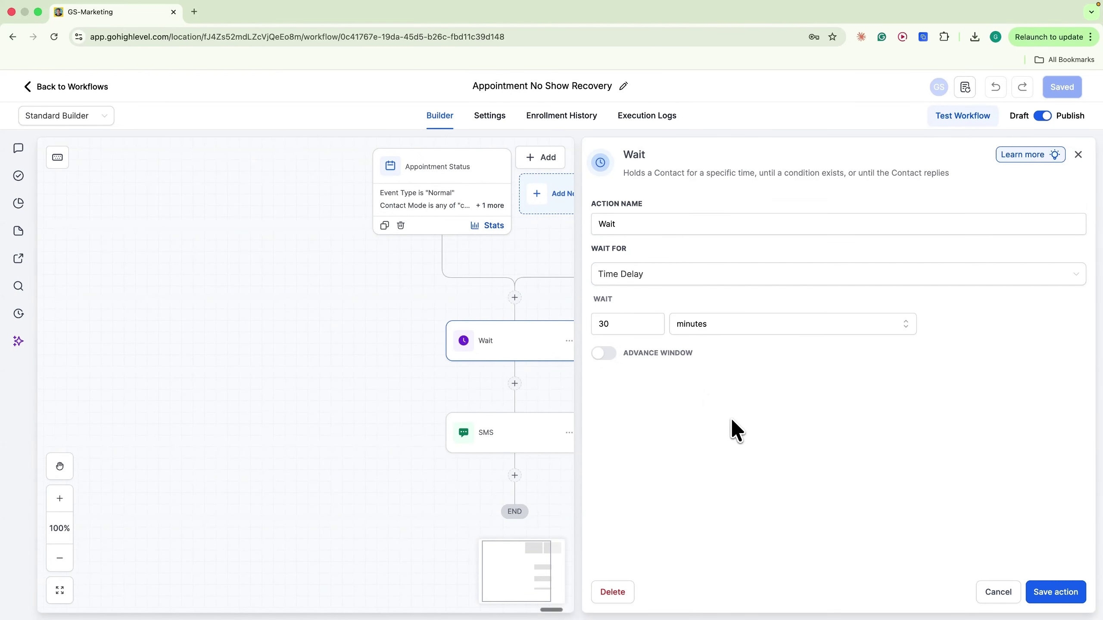
click(510, 439)
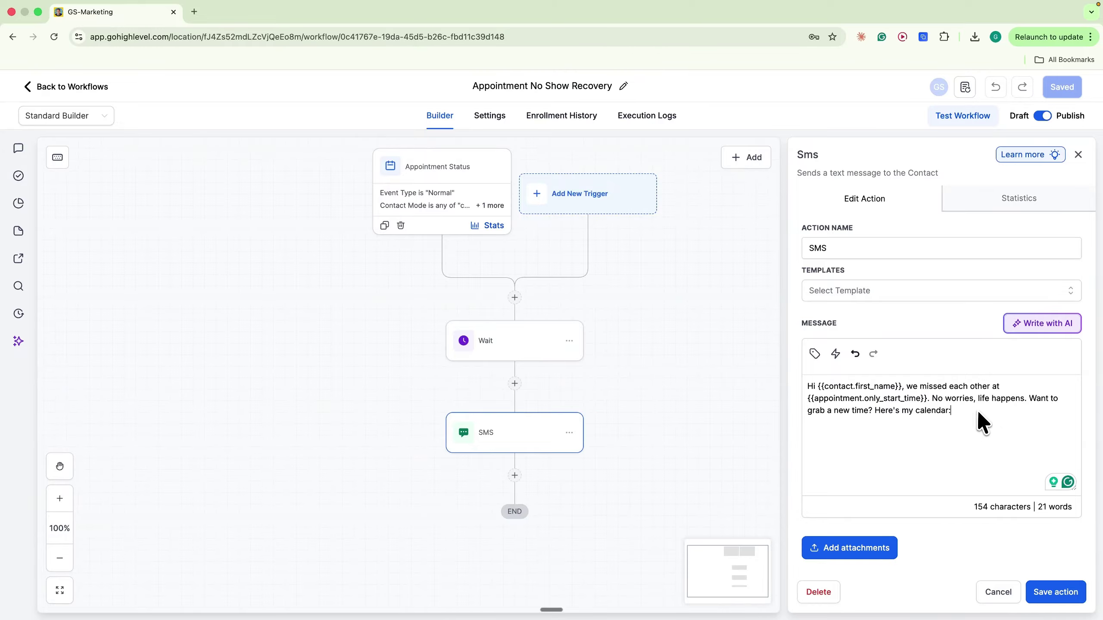
Leave the "Appointment No Show Recovery" workflow without saving changes and open the test contact's record from the contact list
click(723, 436)
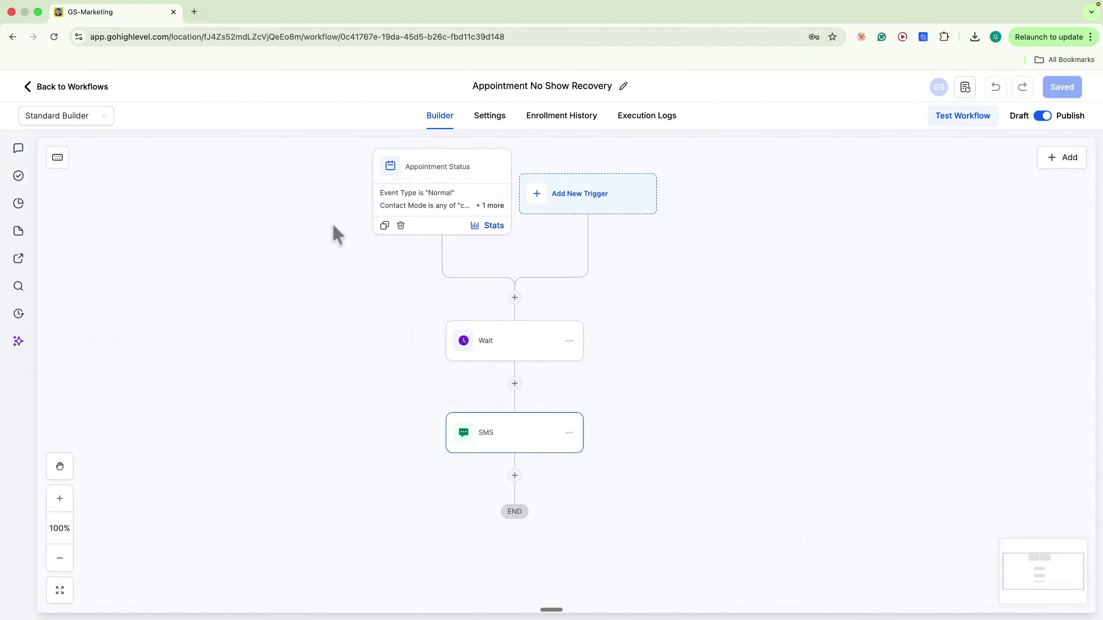
click(65, 86)
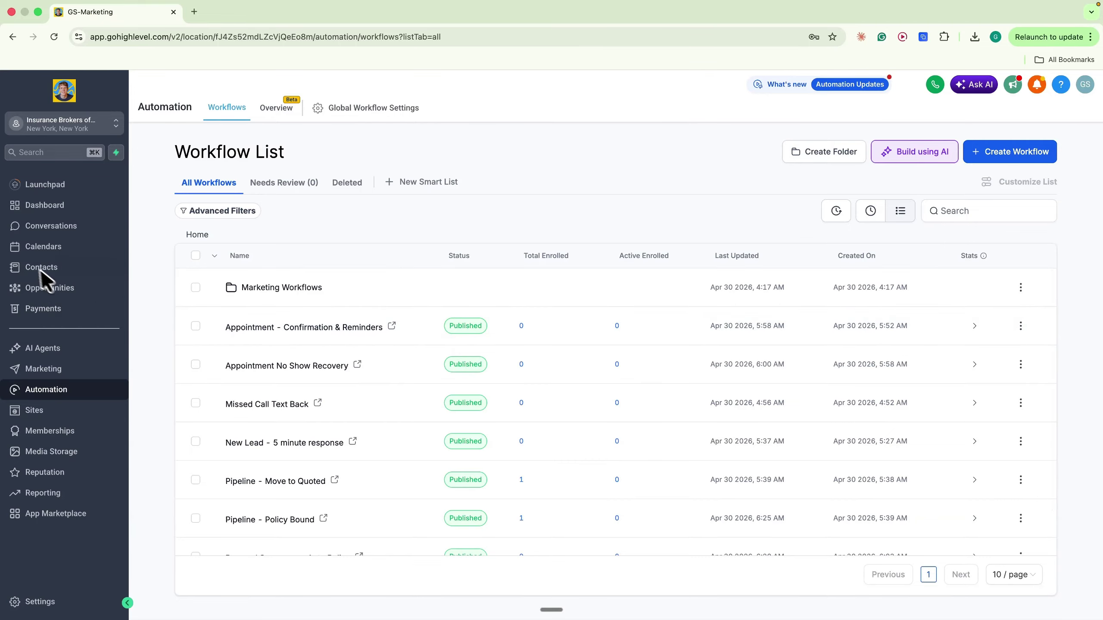
click(100, 270)
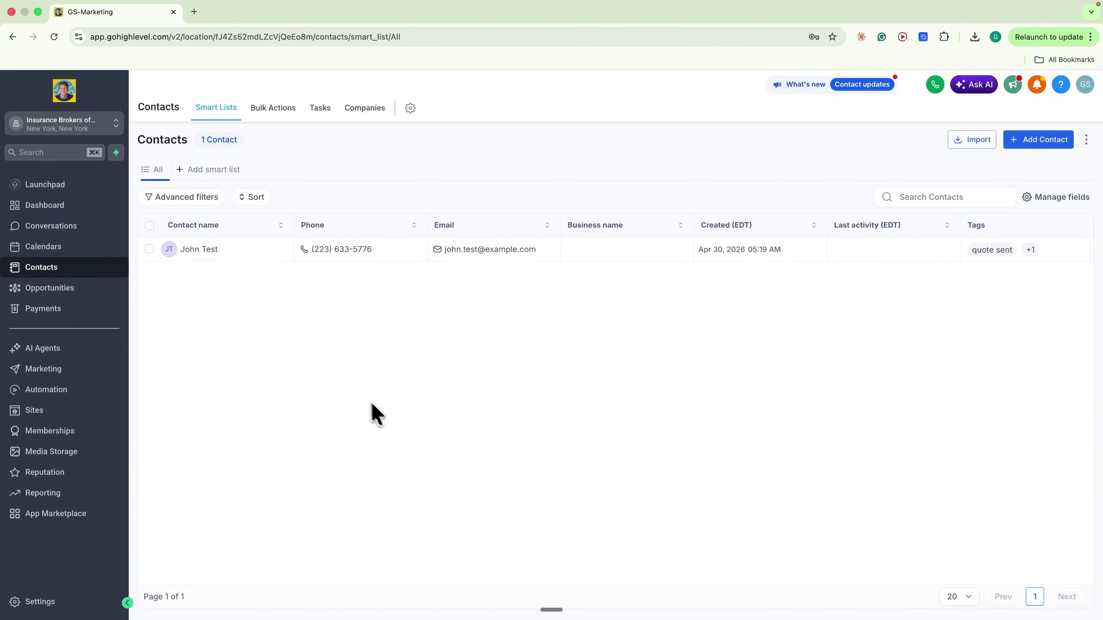
click(200, 250)
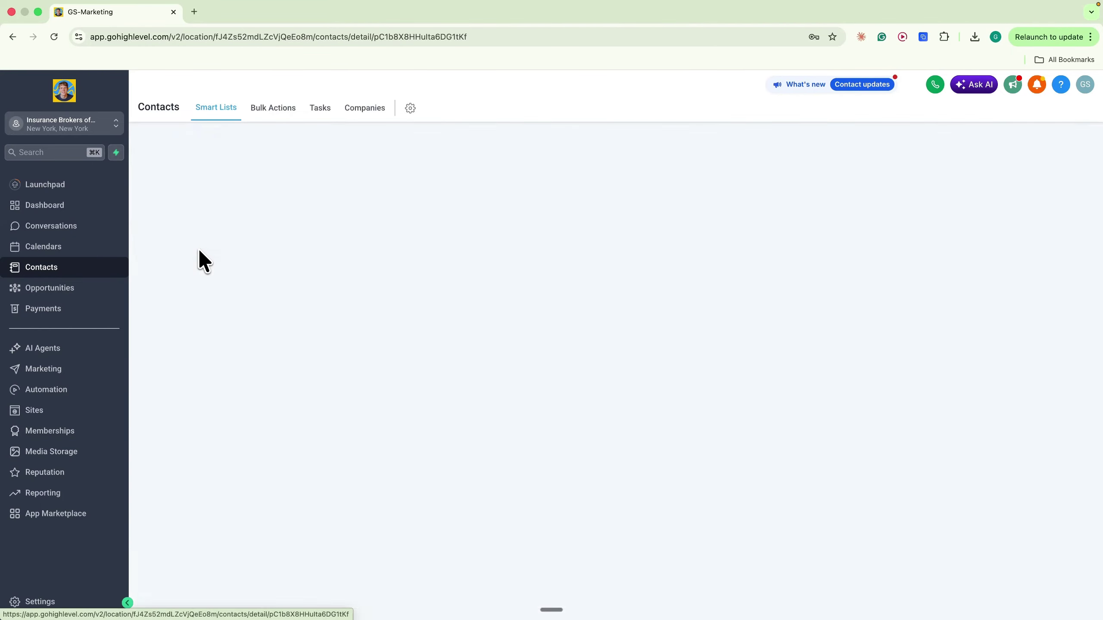
Expand the Insurance Policies section in the contact's details and examine its policy fields
scroll(206, 300, down, 5)
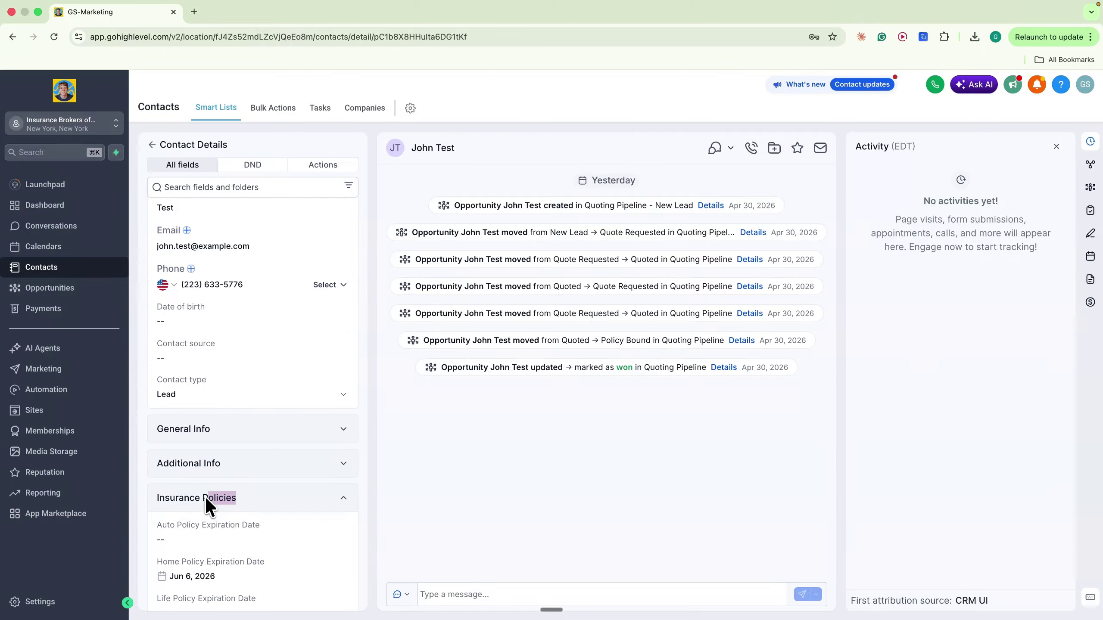
click(205, 497)
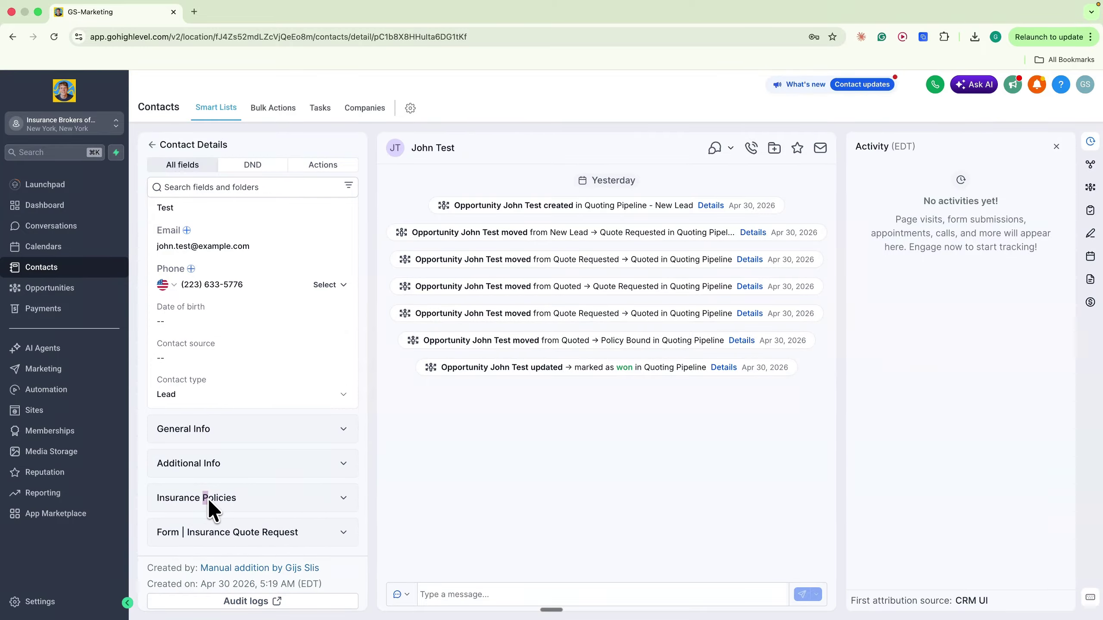
scroll(195, 460, down, 1)
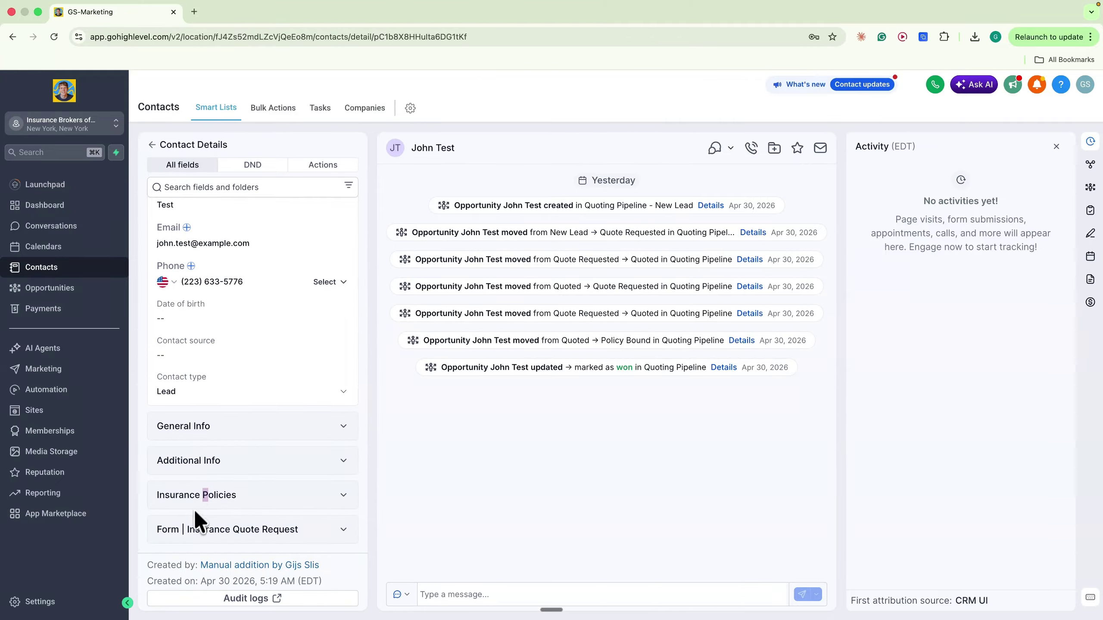
click(181, 495)
scroll(204, 494, down, 2)
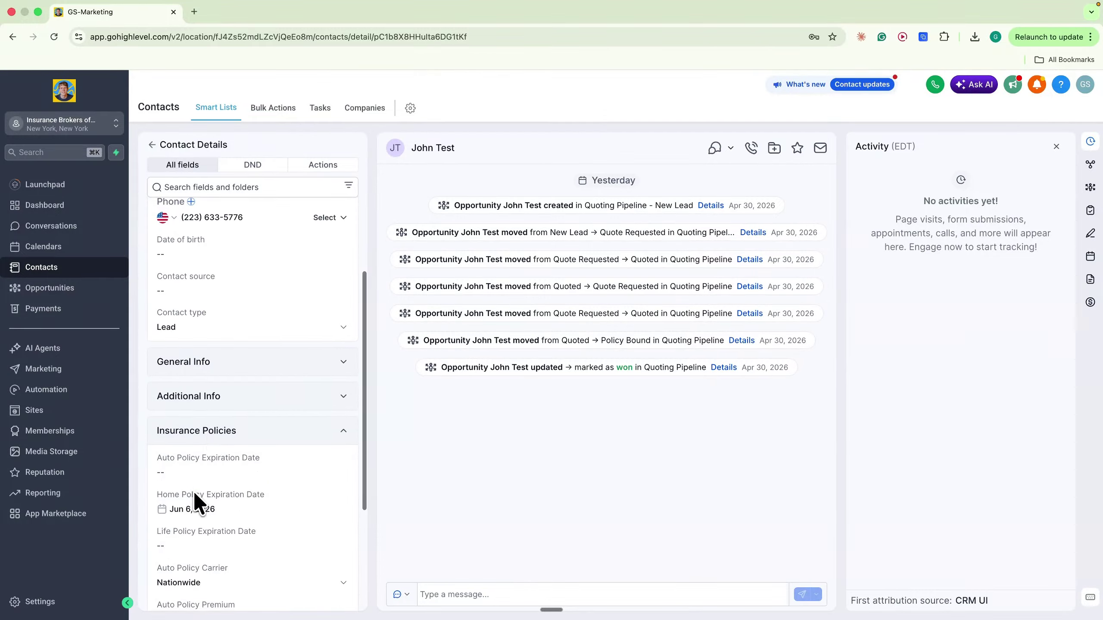
scroll(210, 467, down, 1)
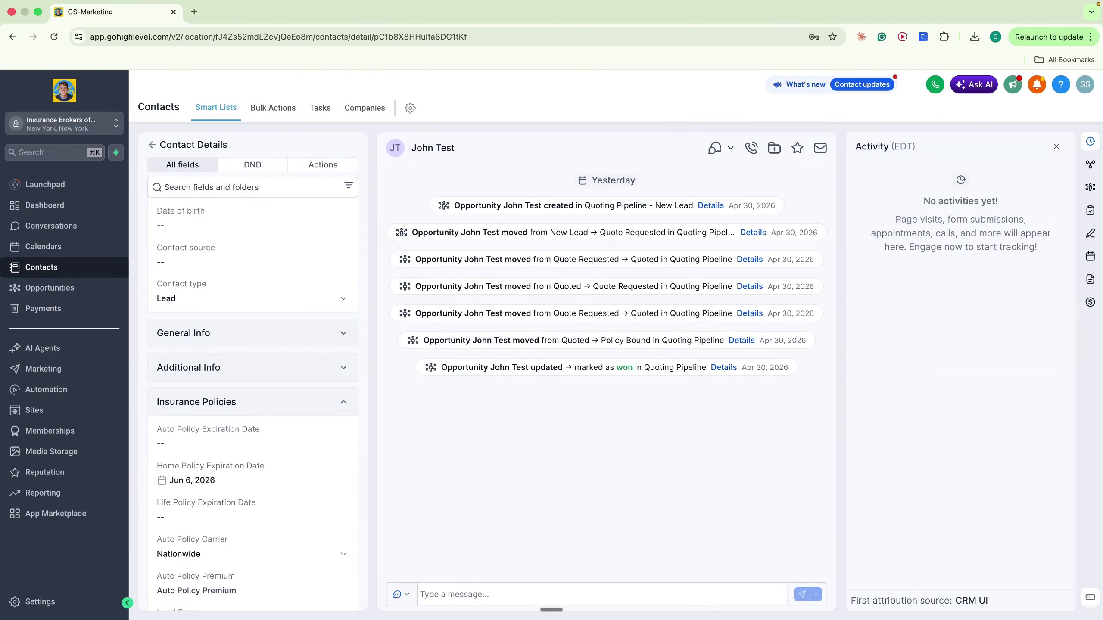
Inspect the contact's Home Policy Expiration Date, Auto Policy Premium, Lead Source and date of birth fields without changing any value
click(194, 478)
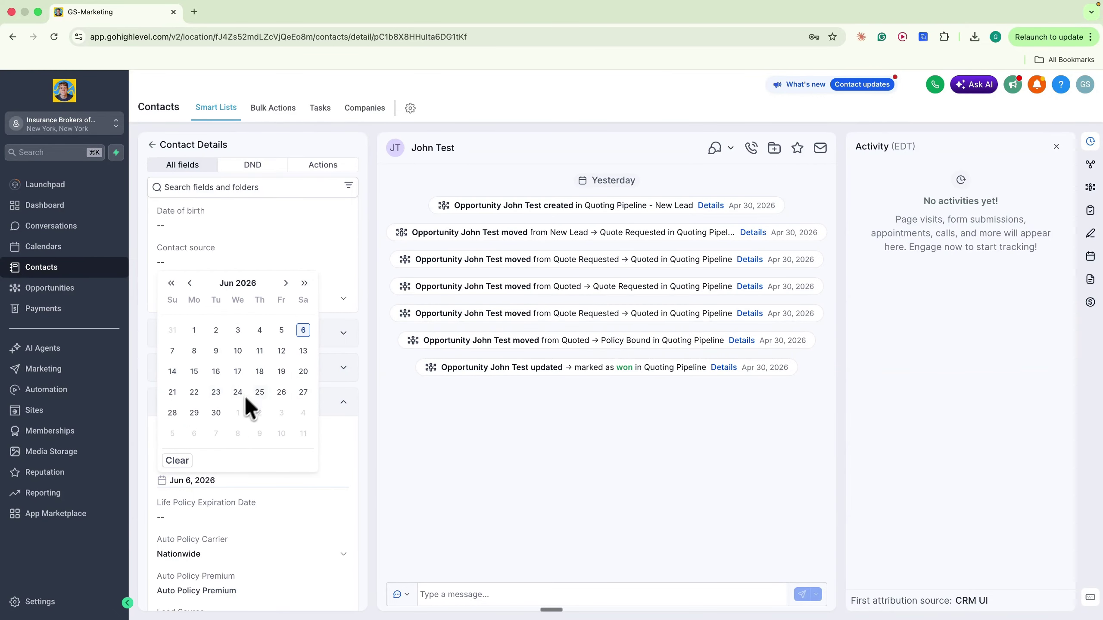
click(361, 472)
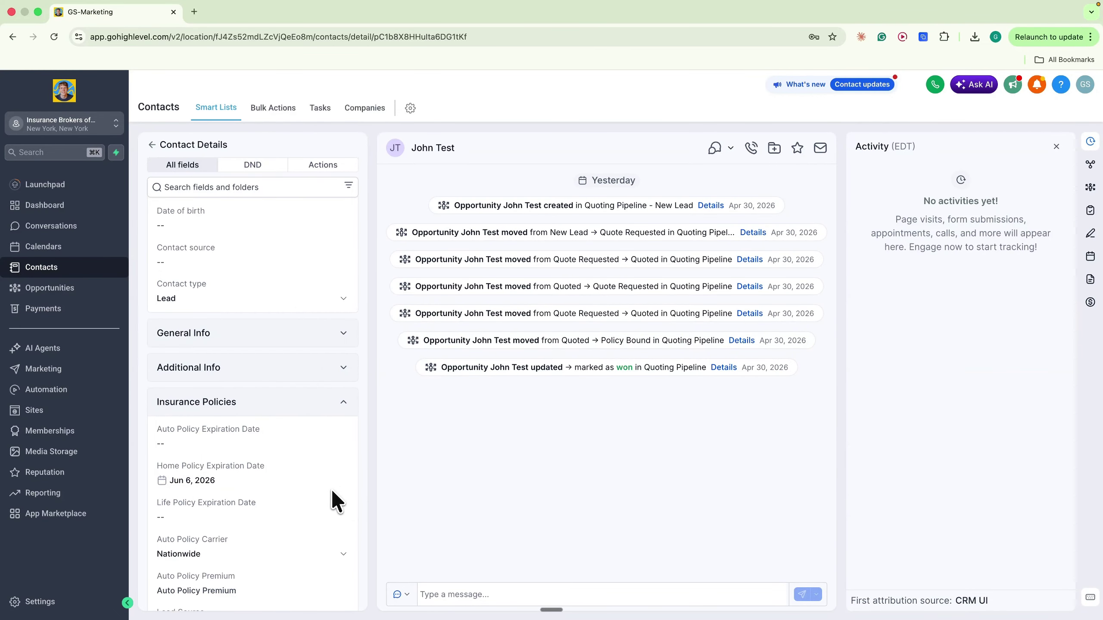
scroll(299, 487, down, 1)
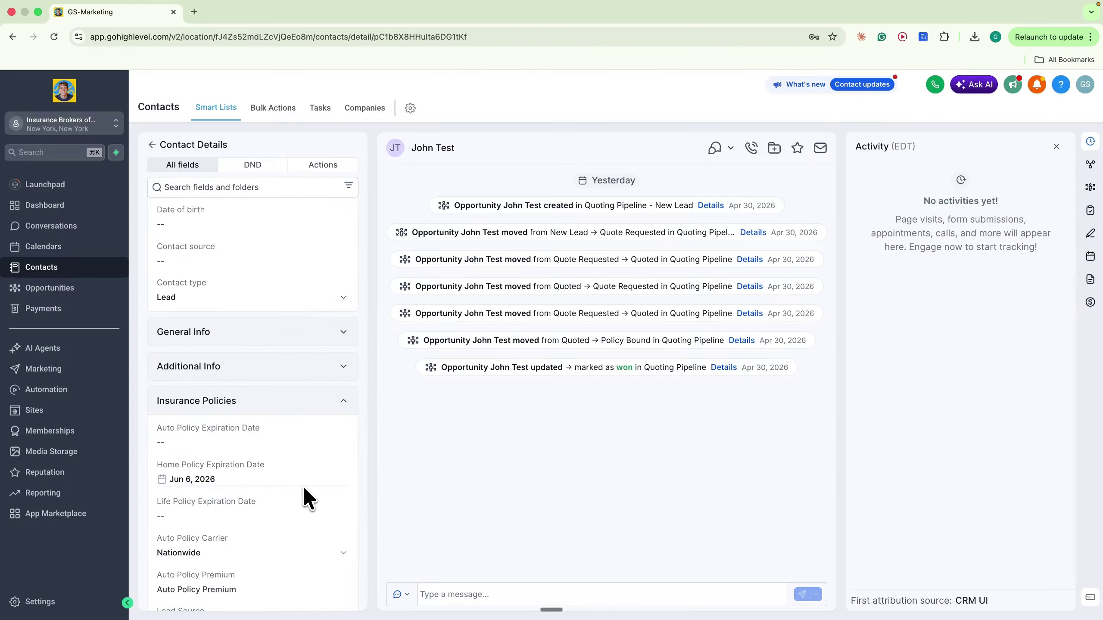
scroll(300, 486, down, 3)
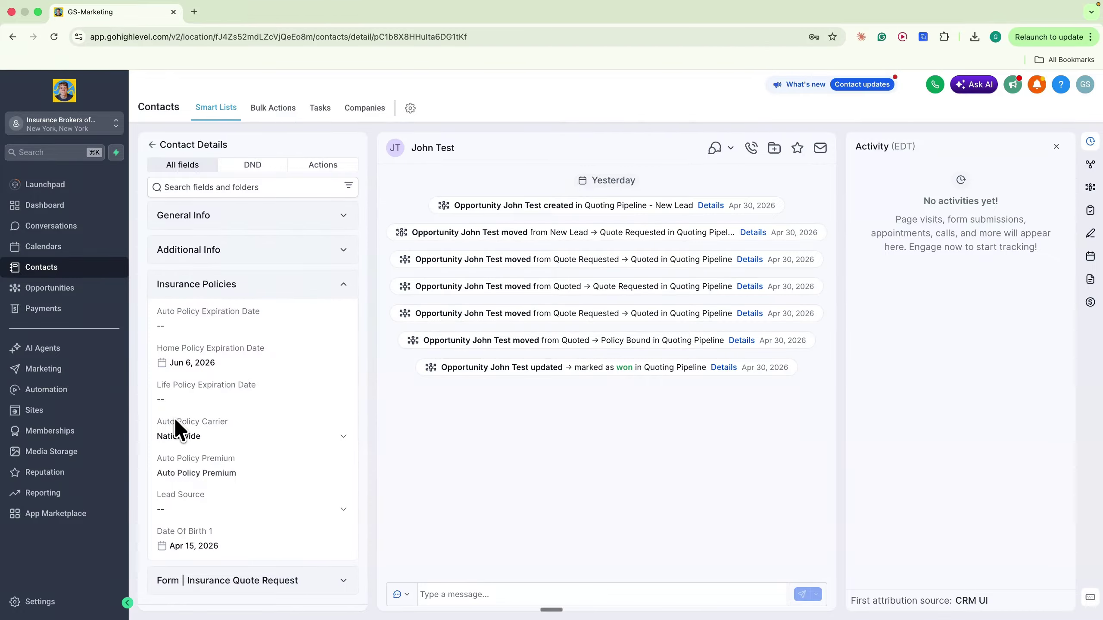
click(194, 473)
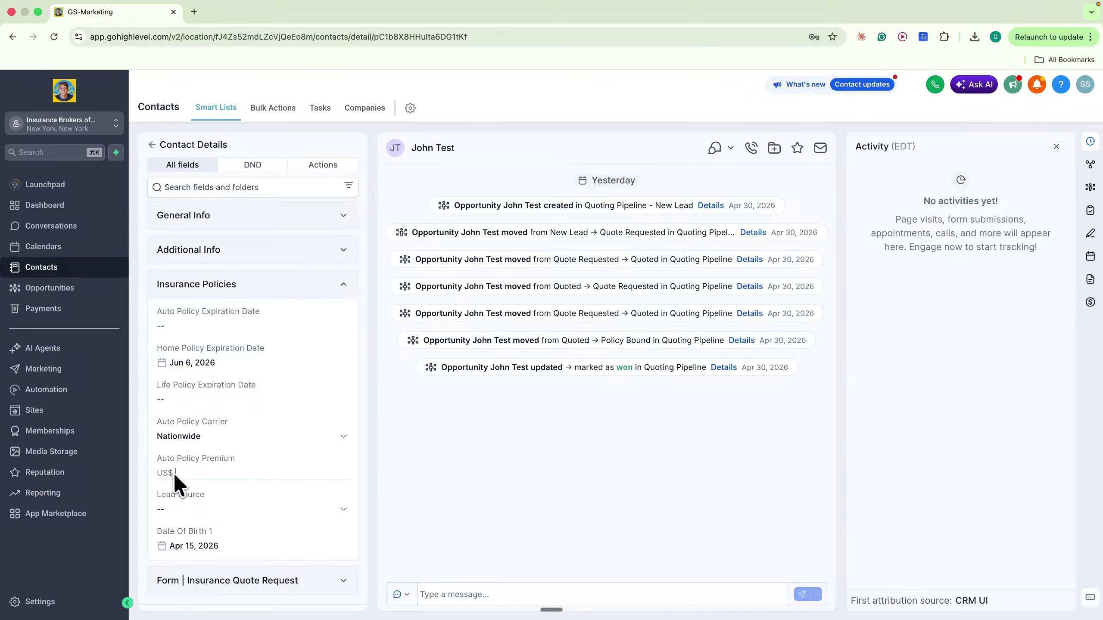
click(173, 509)
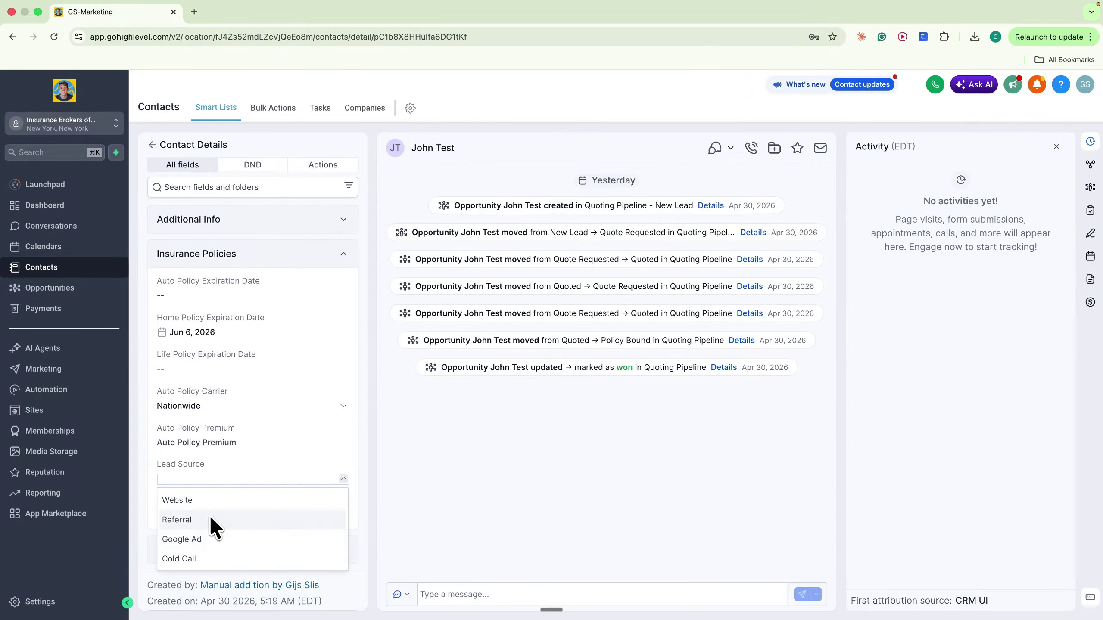
click(229, 470)
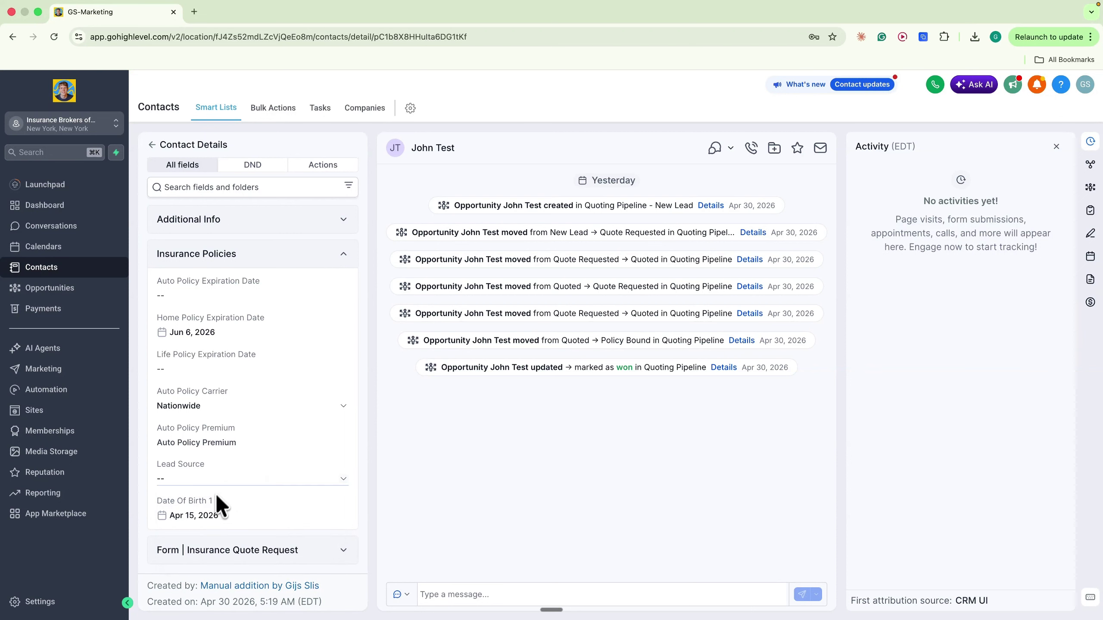
click(193, 516)
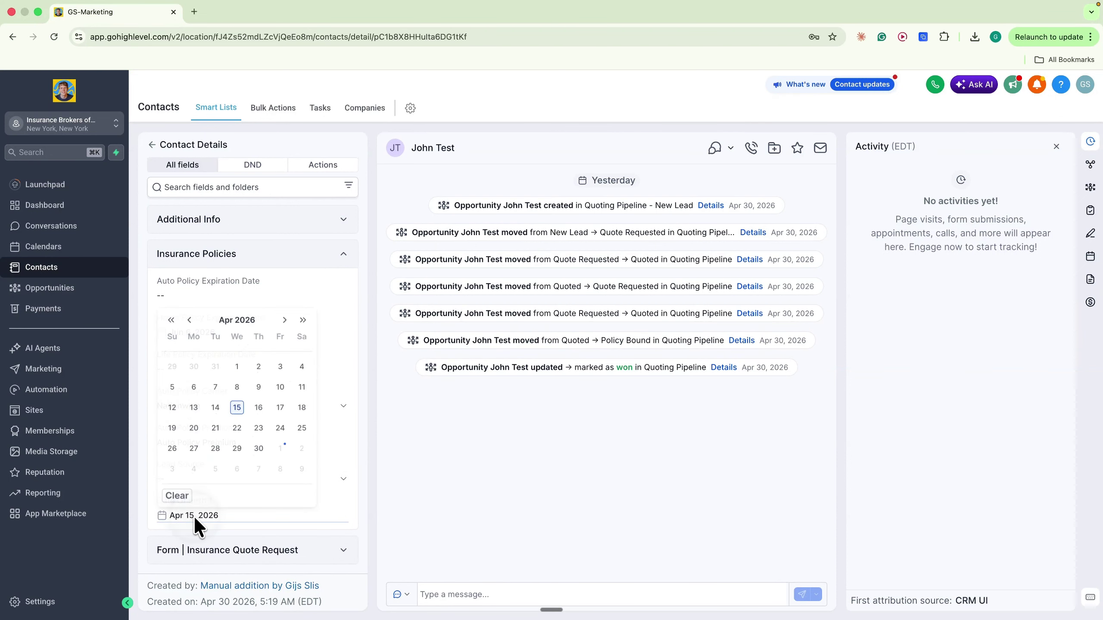
click(328, 505)
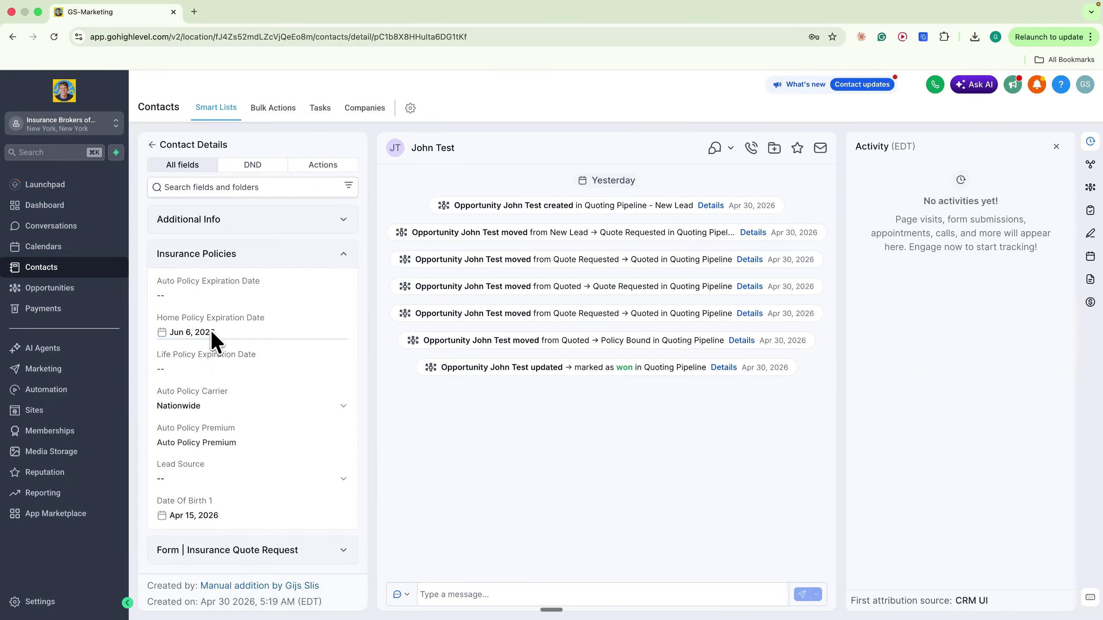
Open the "Renewal Sequence - Auto Policy" workflow and examine its Custom Date Reminder trigger without saving changes
click(38, 391)
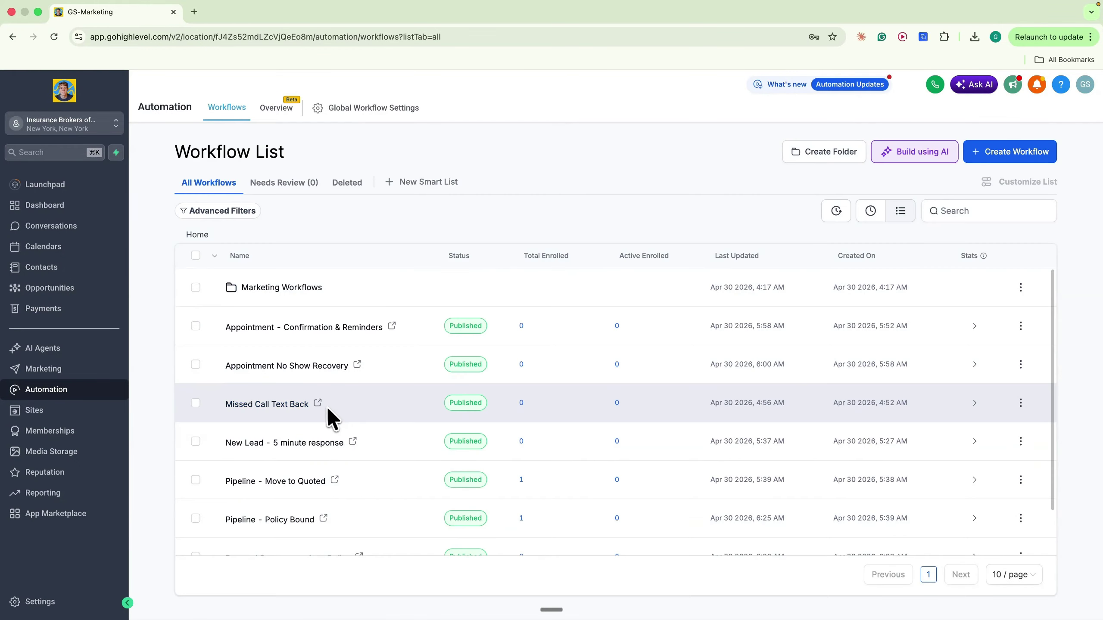
scroll(328, 419, down, 2)
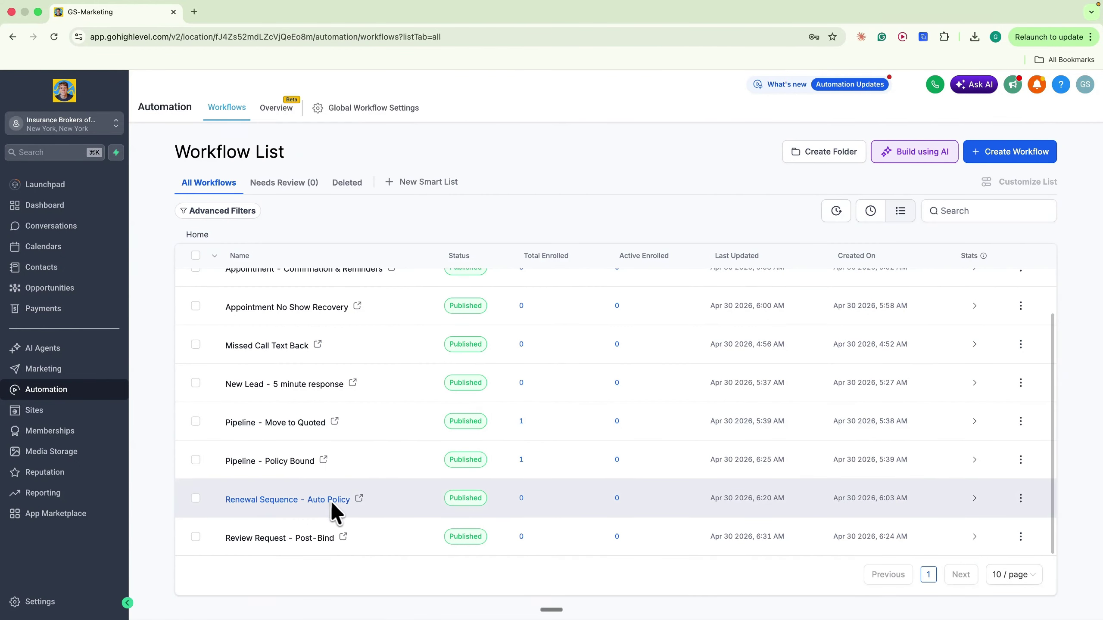
click(257, 501)
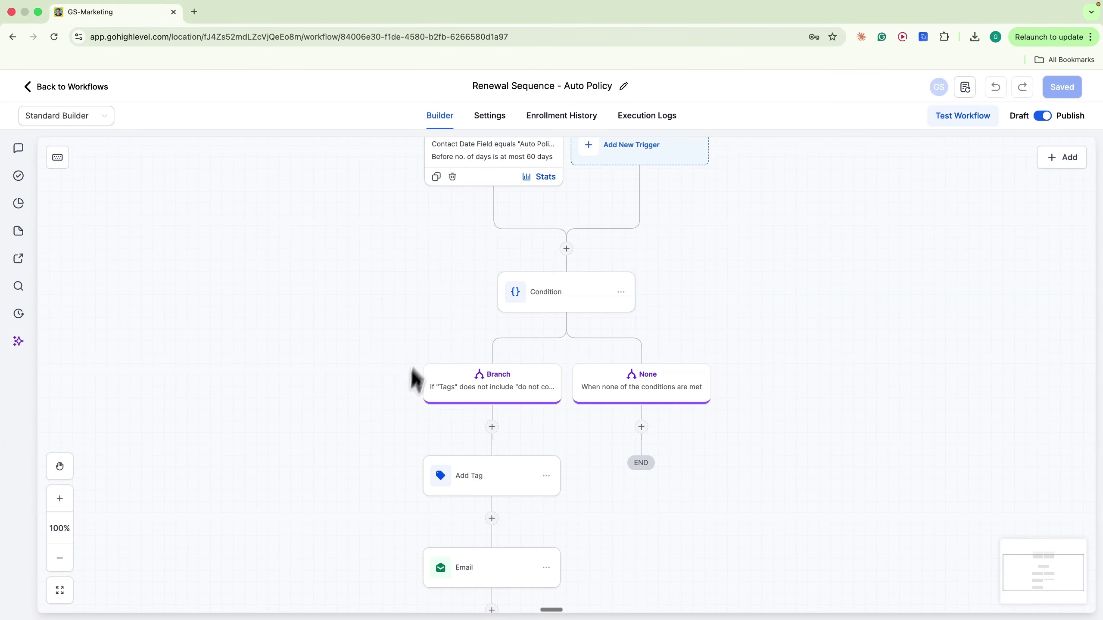
scroll(413, 369, down, 10)
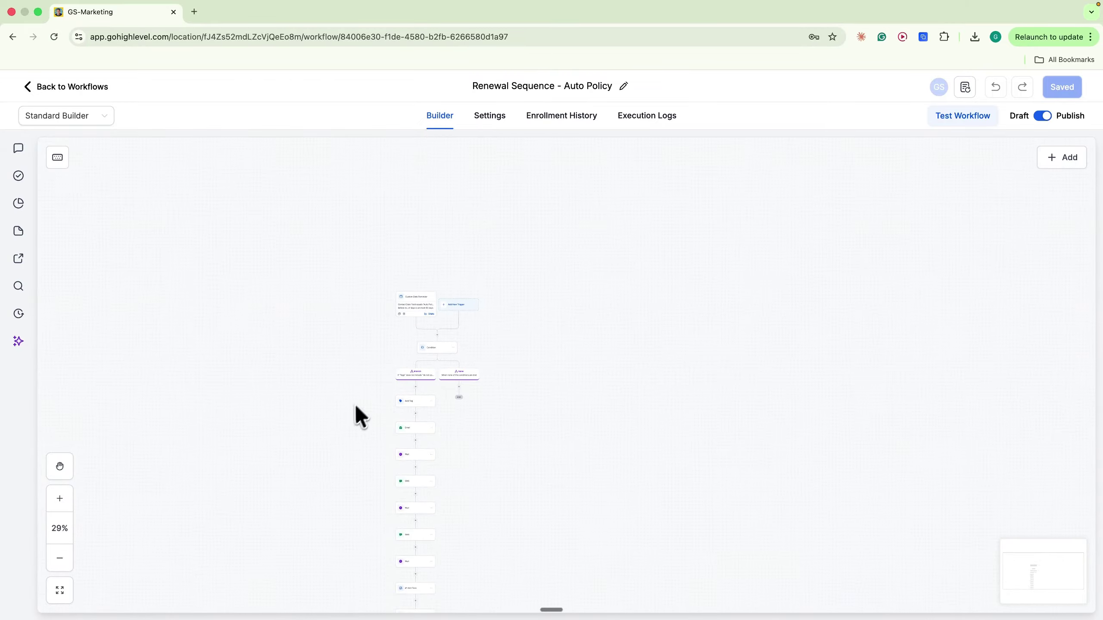
drag(355, 406, 391, 368)
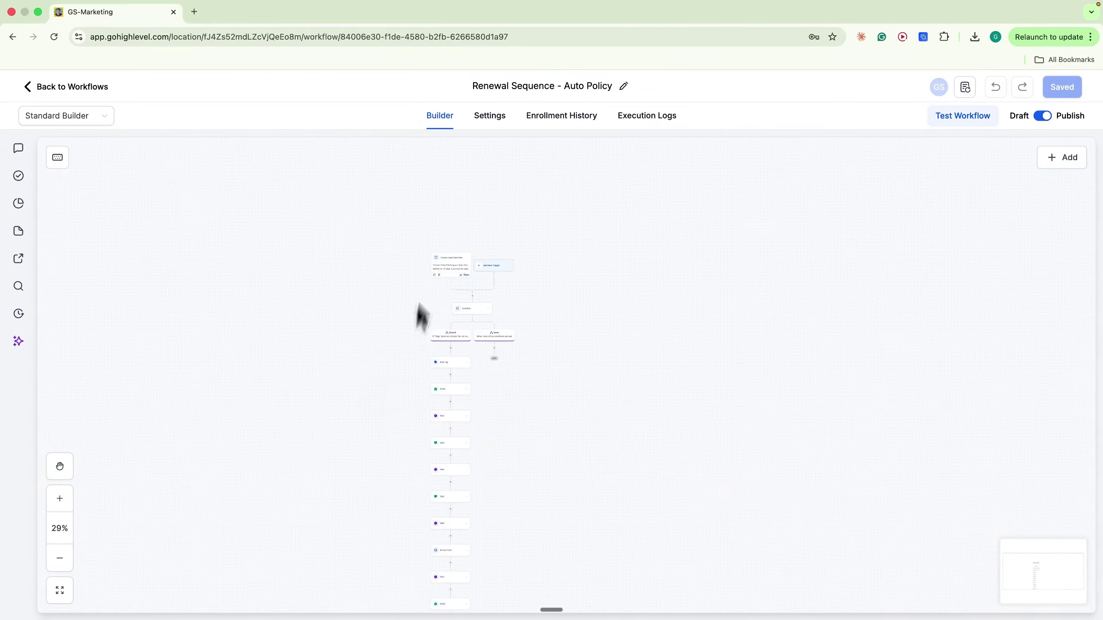
scroll(453, 265, up, 10)
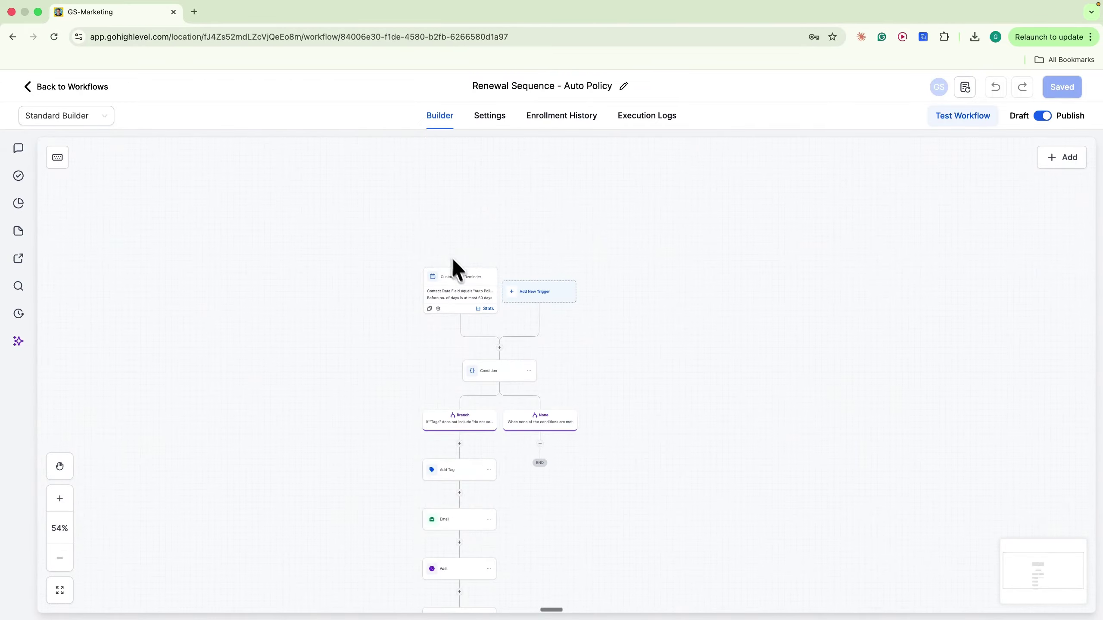
click(463, 292)
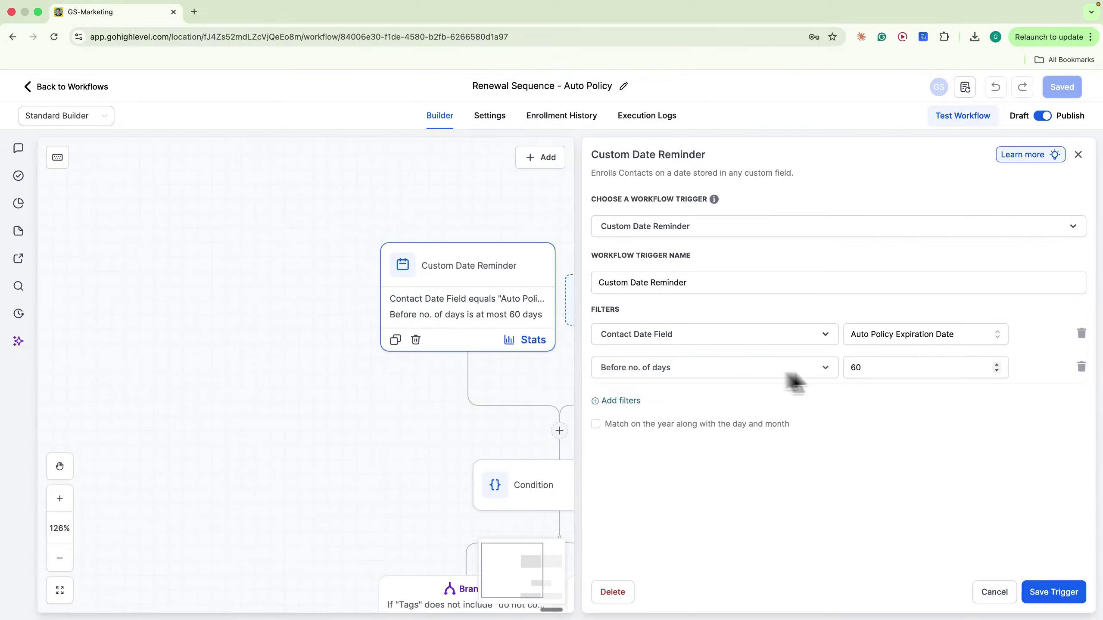
click(991, 590)
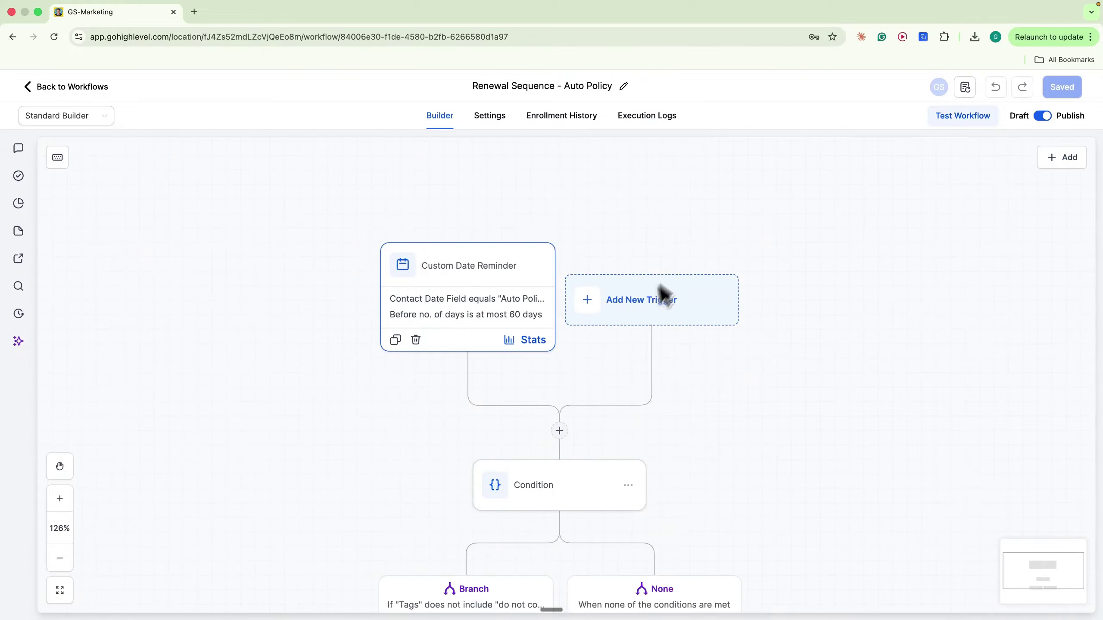
Examine the renewal workflow's tag-based branch condition and the settings of the Add Tag action beneath it
scroll(675, 504, down, 5)
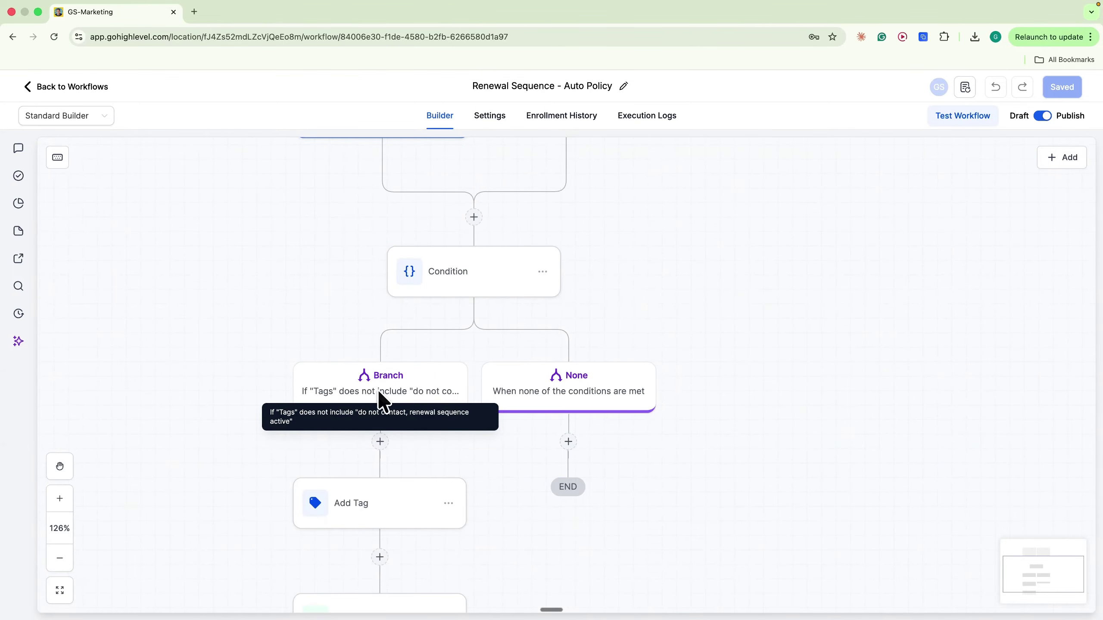
scroll(267, 380, down, 2)
scroll(267, 380, down, 3)
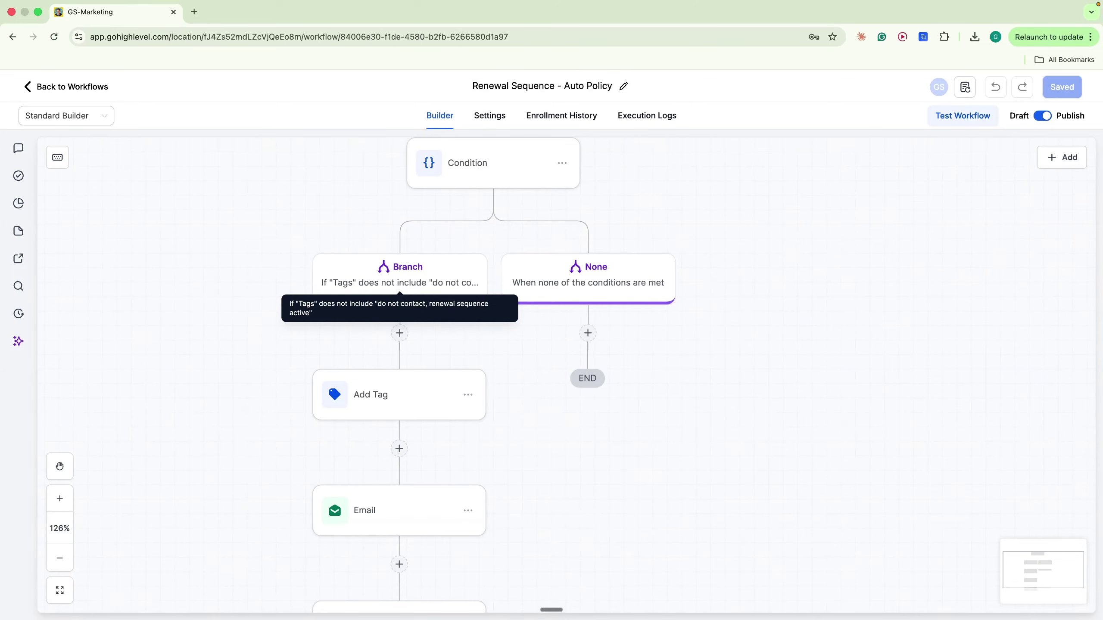
click(377, 396)
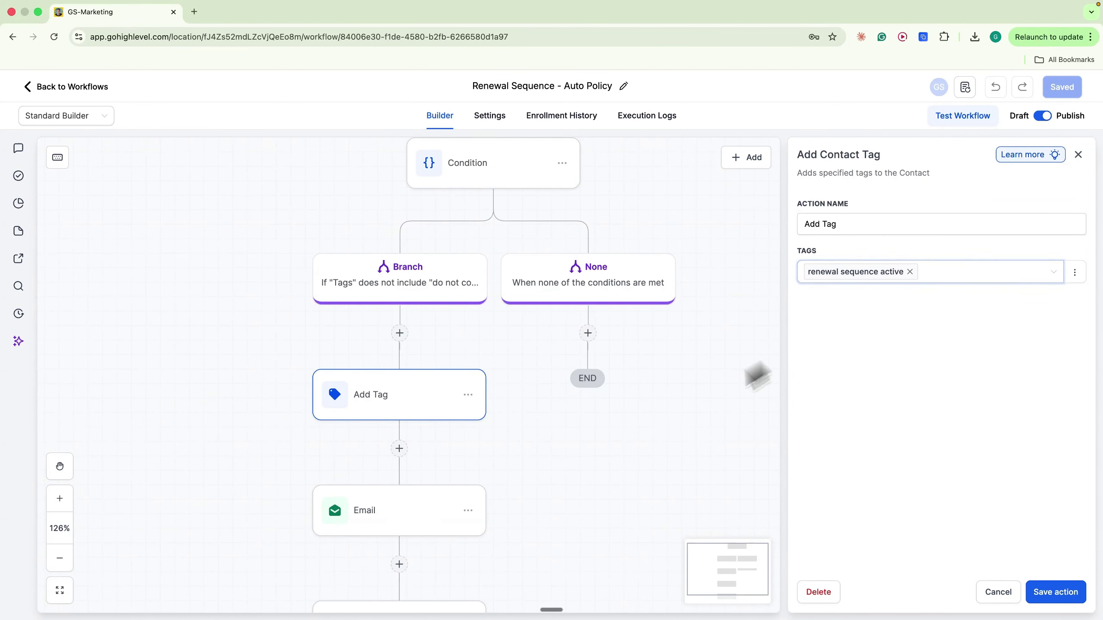
Open the Email action beneath Add Tag and examine its sender, subject and compose settings
scroll(756, 375, down, 4)
click(505, 343)
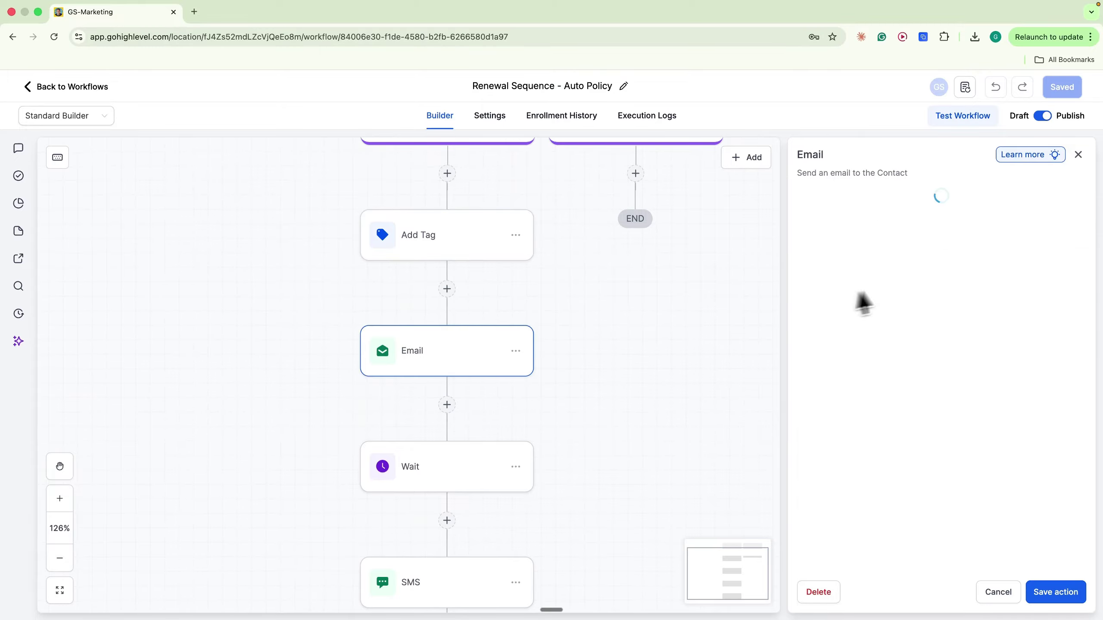
scroll(893, 303, down, 7)
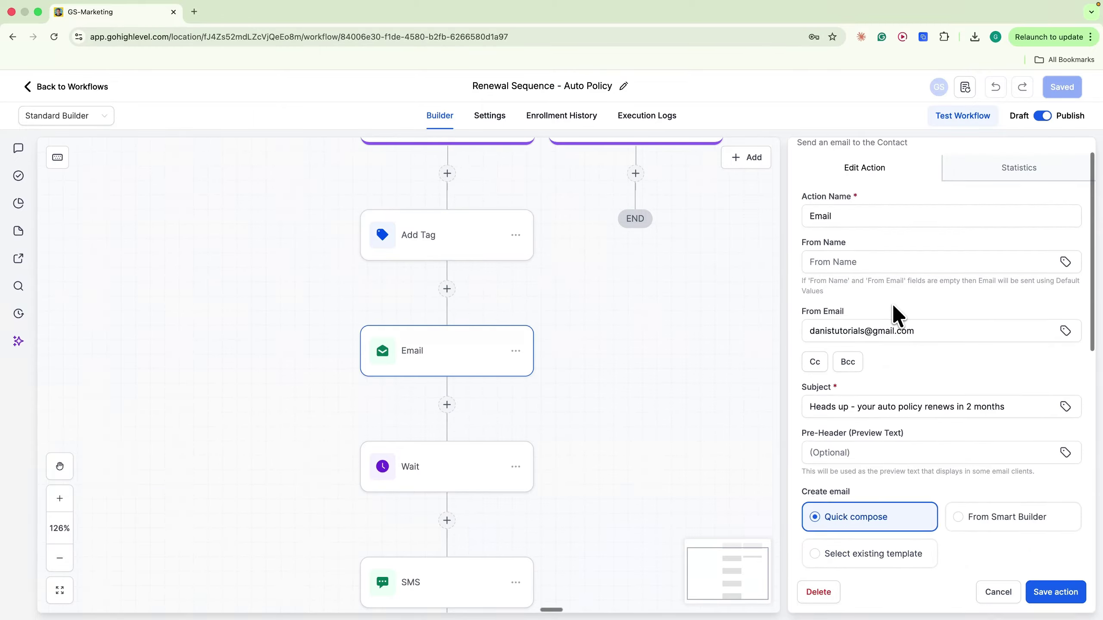
scroll(904, 430, down, 1)
scroll(886, 430, up, 1)
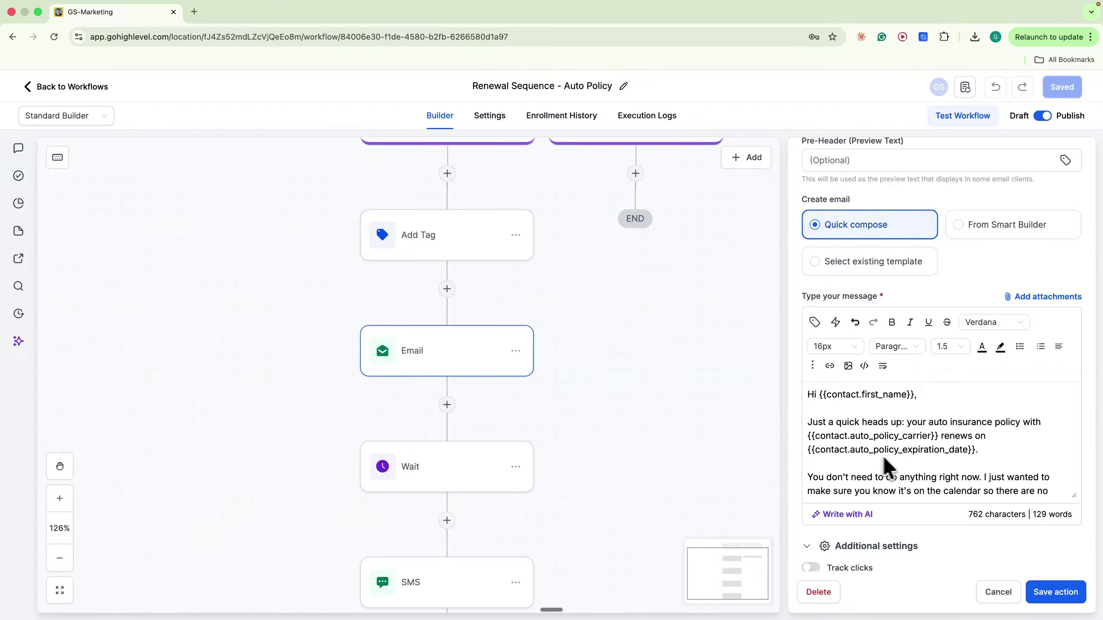
Read the auto policy heads-up email's message body from the renewal date line through to the sign-off
scroll(911, 450, down, 2)
scroll(824, 420, up, 1)
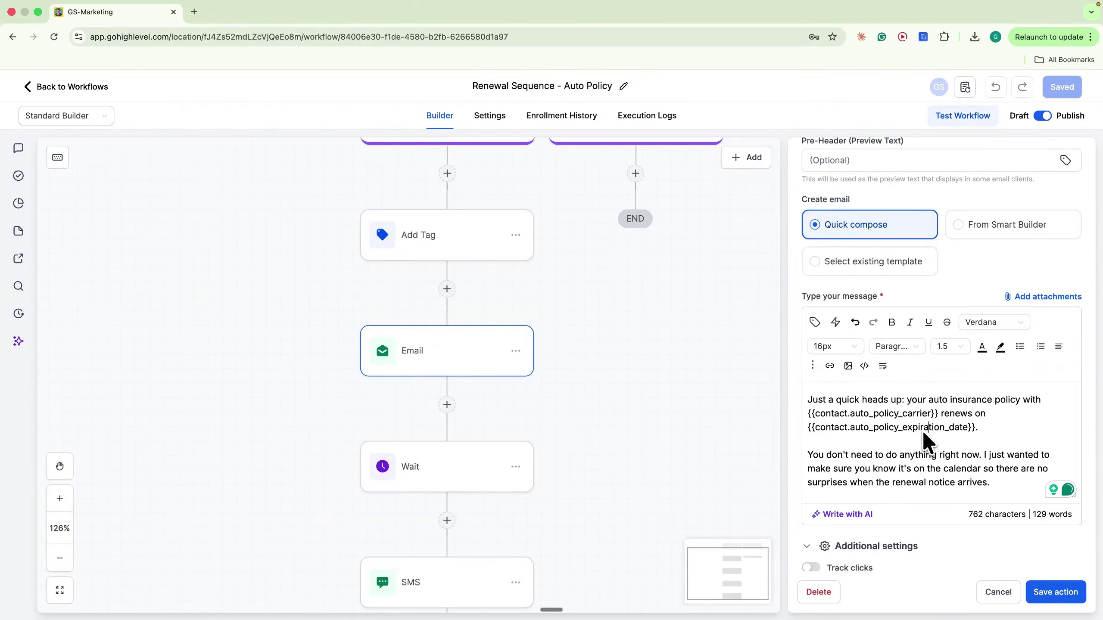
scroll(912, 442, down, 1)
scroll(909, 432, down, 1)
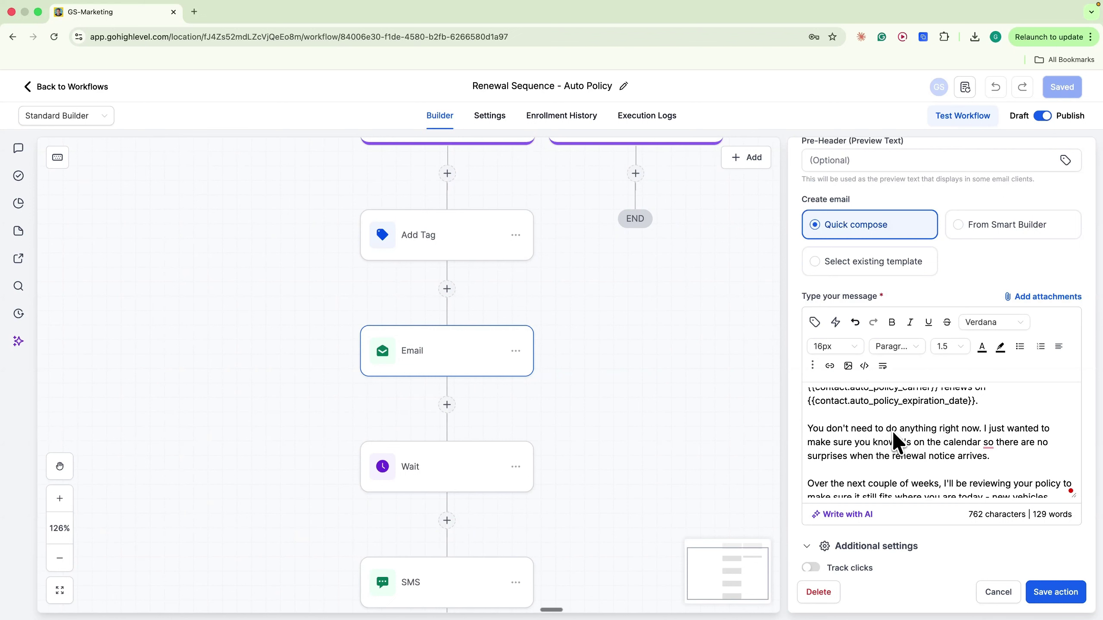
scroll(983, 430, down, 1)
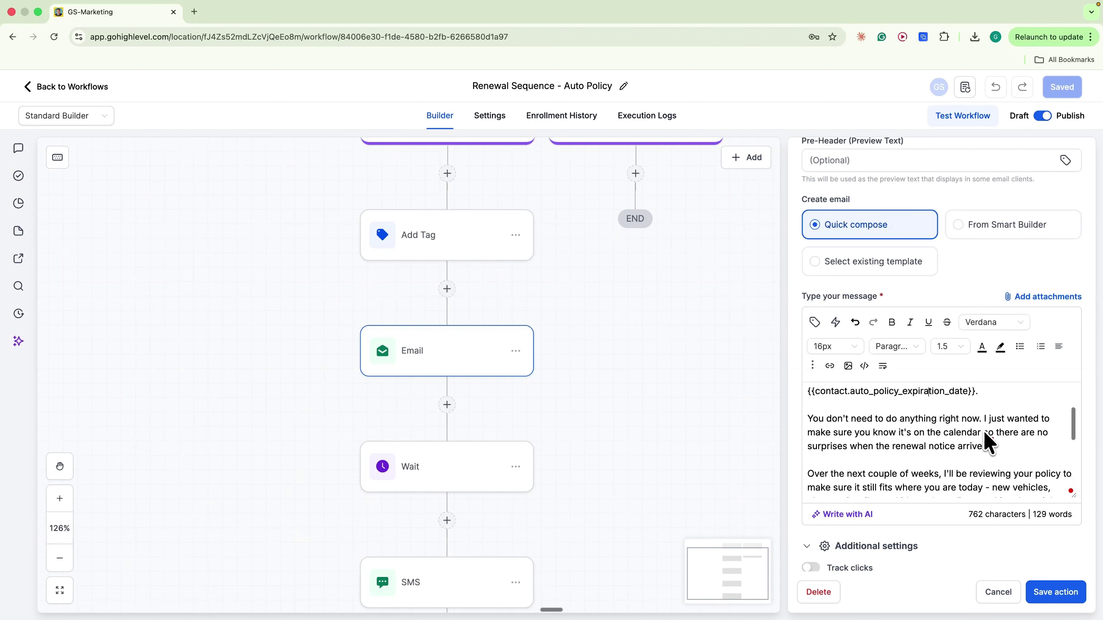
scroll(1030, 447, down, 1)
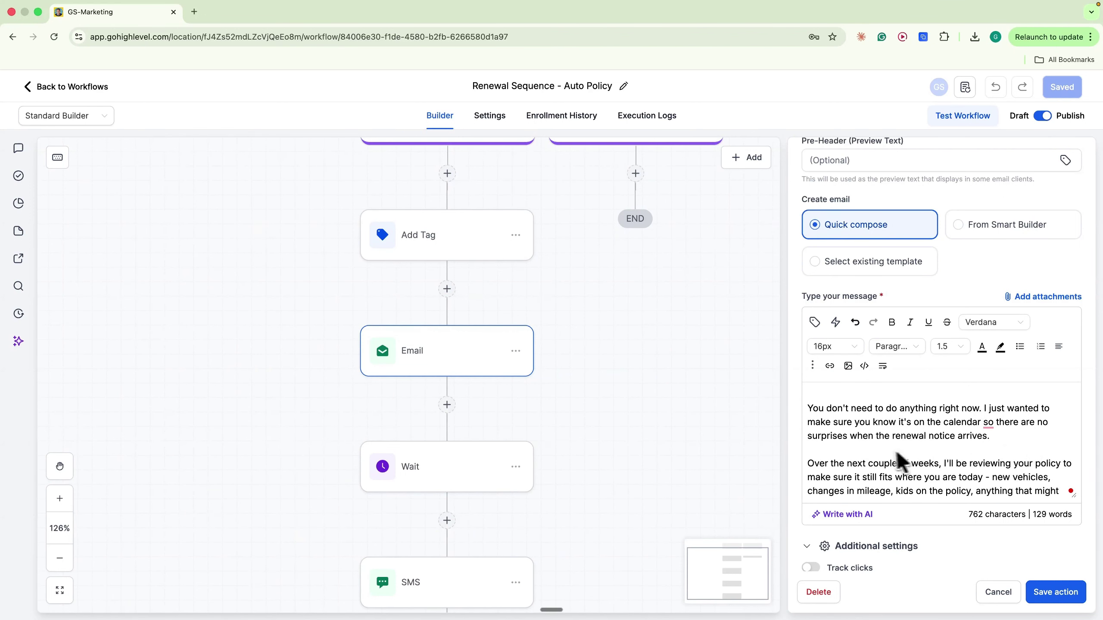
scroll(935, 446, down, 2)
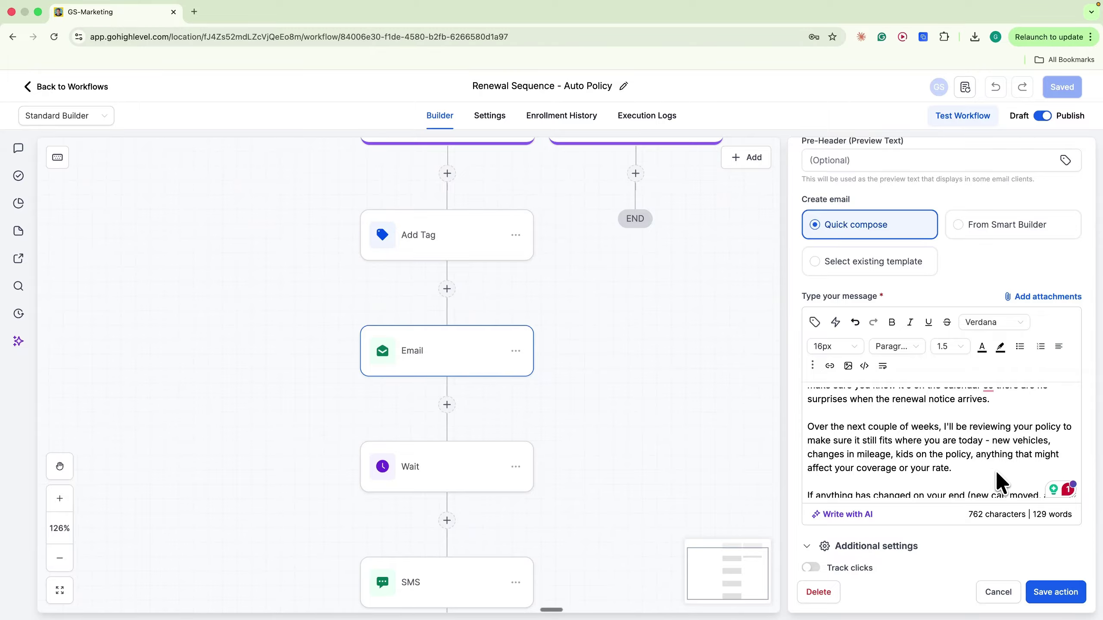
scroll(995, 470, down, 2)
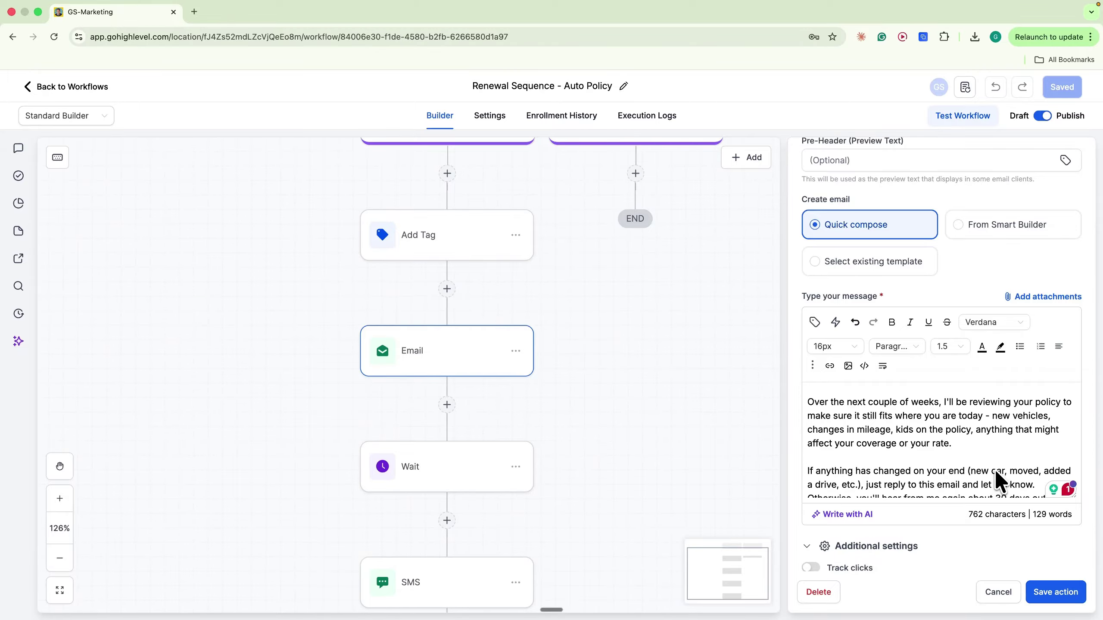
scroll(977, 452, down, 3)
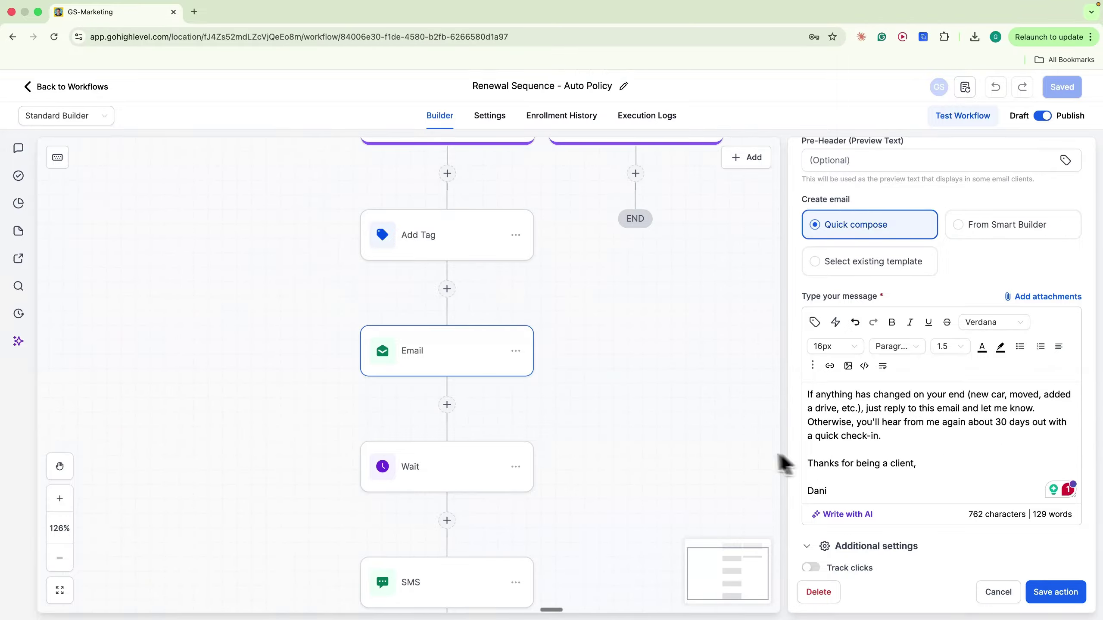
Examine the delay of the first Wait action and the message of the first SMS action beneath it
click(487, 456)
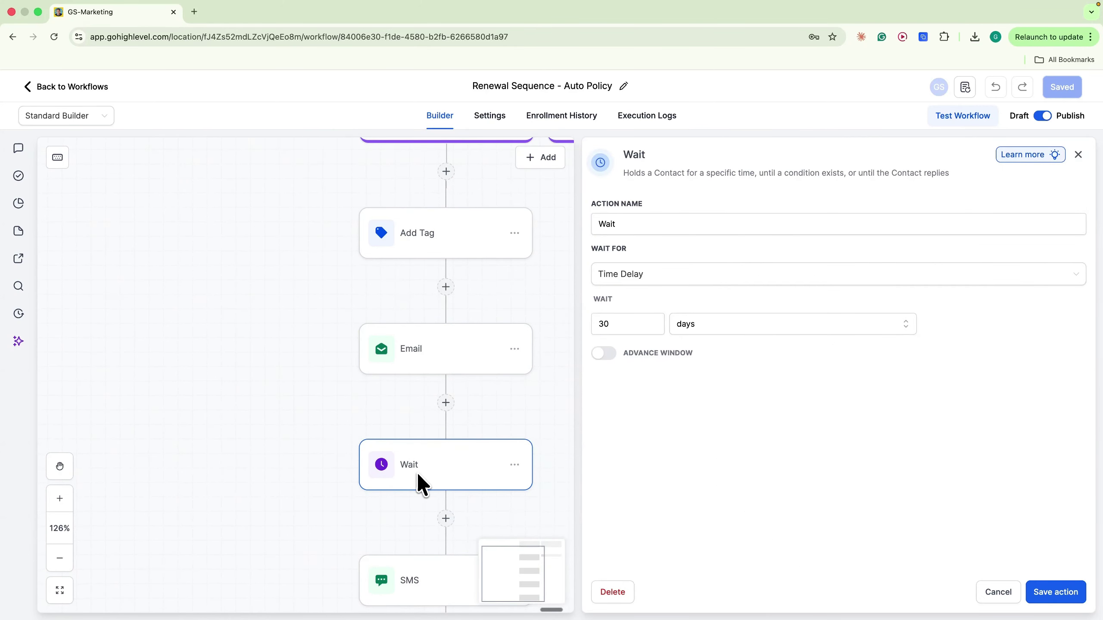
scroll(471, 369, down, 1)
scroll(448, 408, down, 3)
click(418, 441)
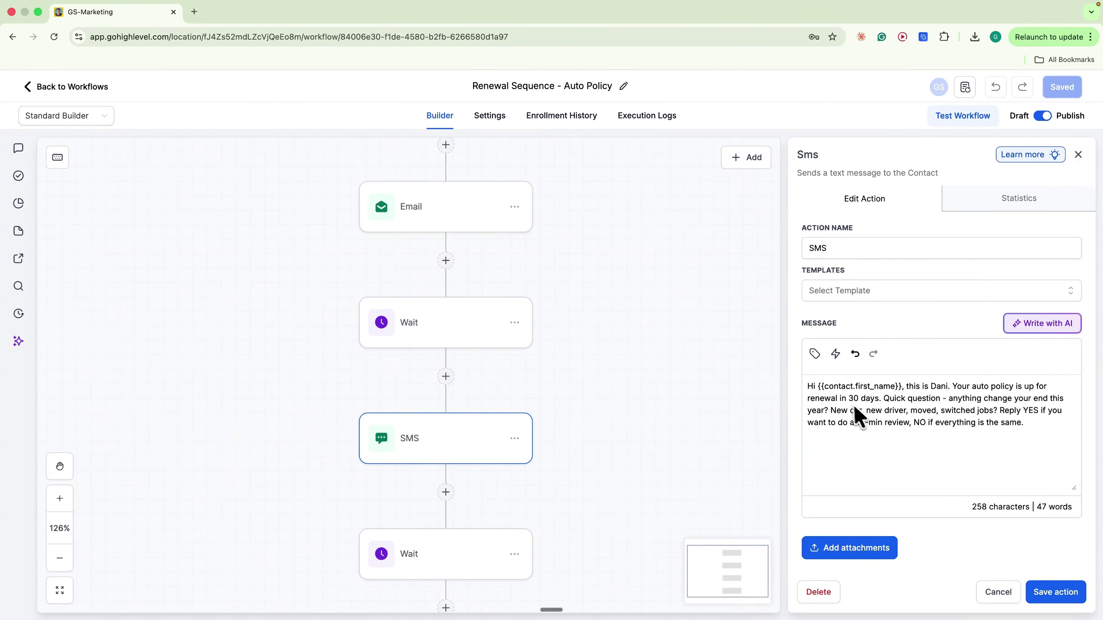
Examine the second Wait action's delay and the message text of the second SMS action
scroll(591, 367, down, 3)
click(481, 400)
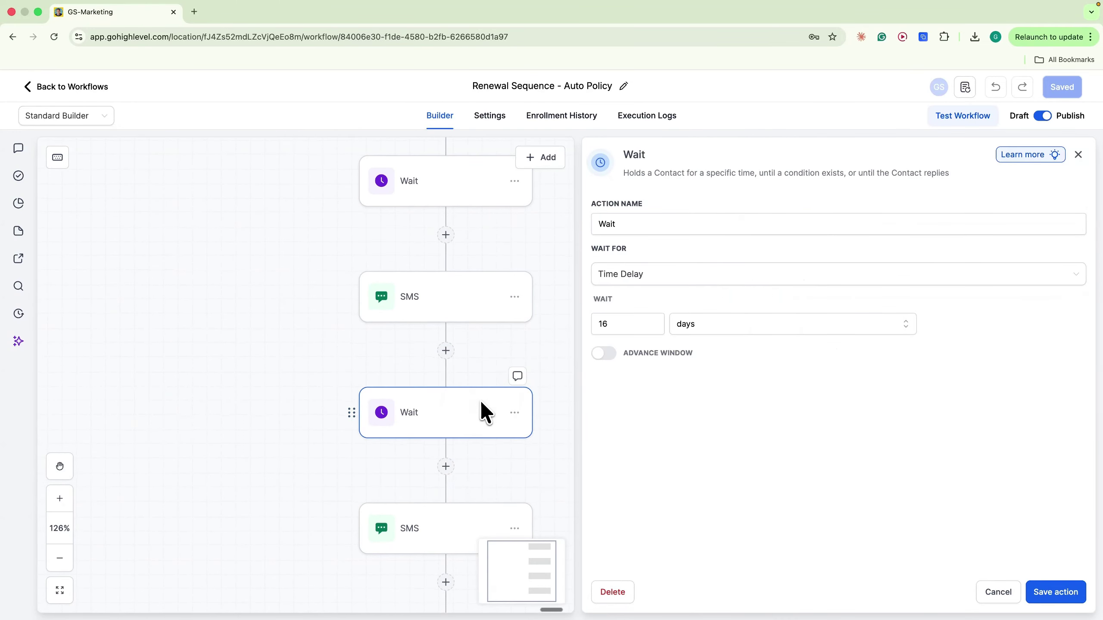
scroll(545, 365, down, 2)
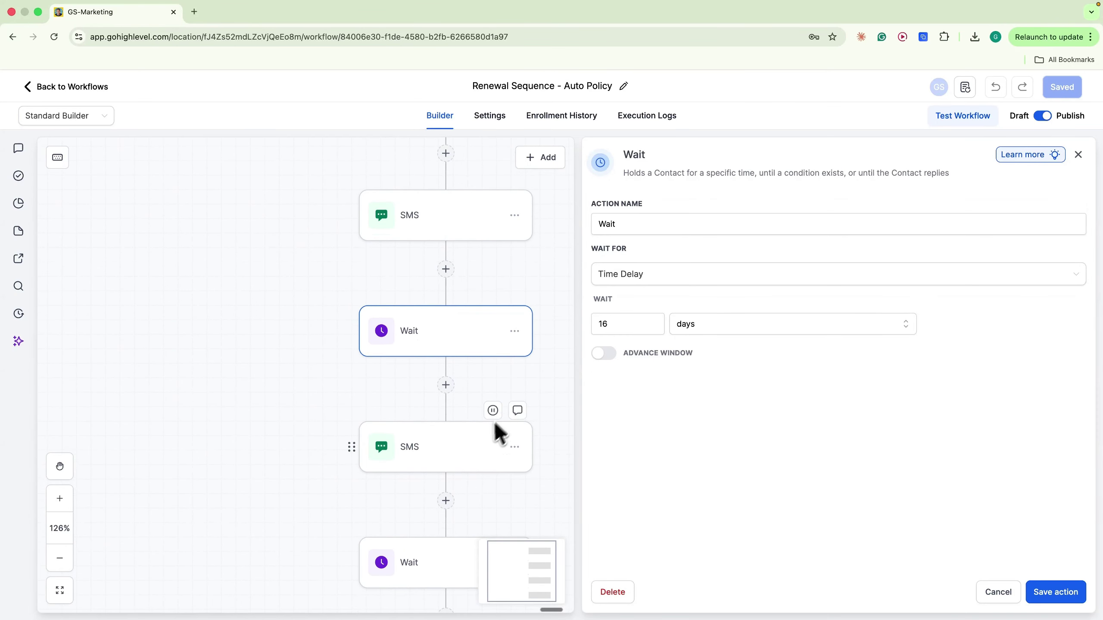
click(459, 445)
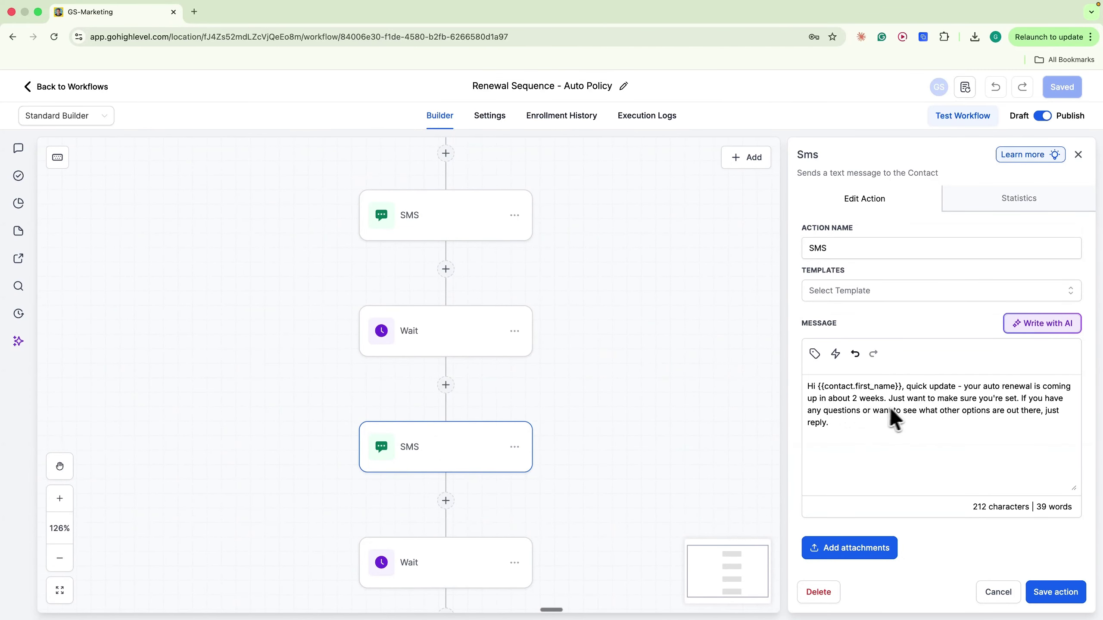
Examine the delay of the Wait action after the second SMS and the Add Task action's title and description
scroll(630, 446, down, 2)
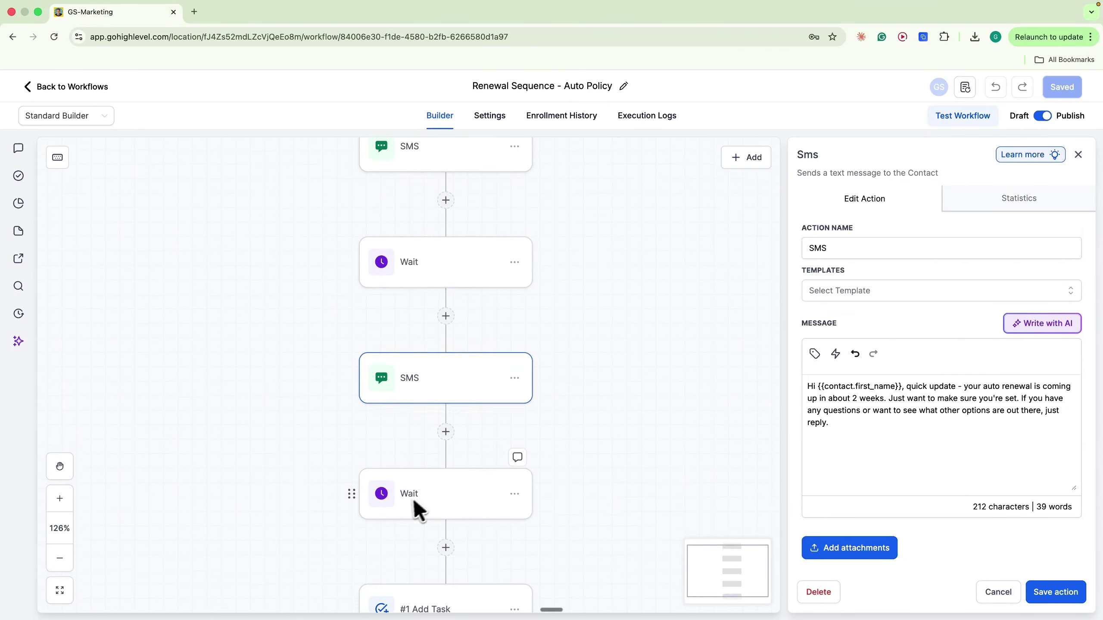
click(408, 499)
scroll(488, 463, down, 4)
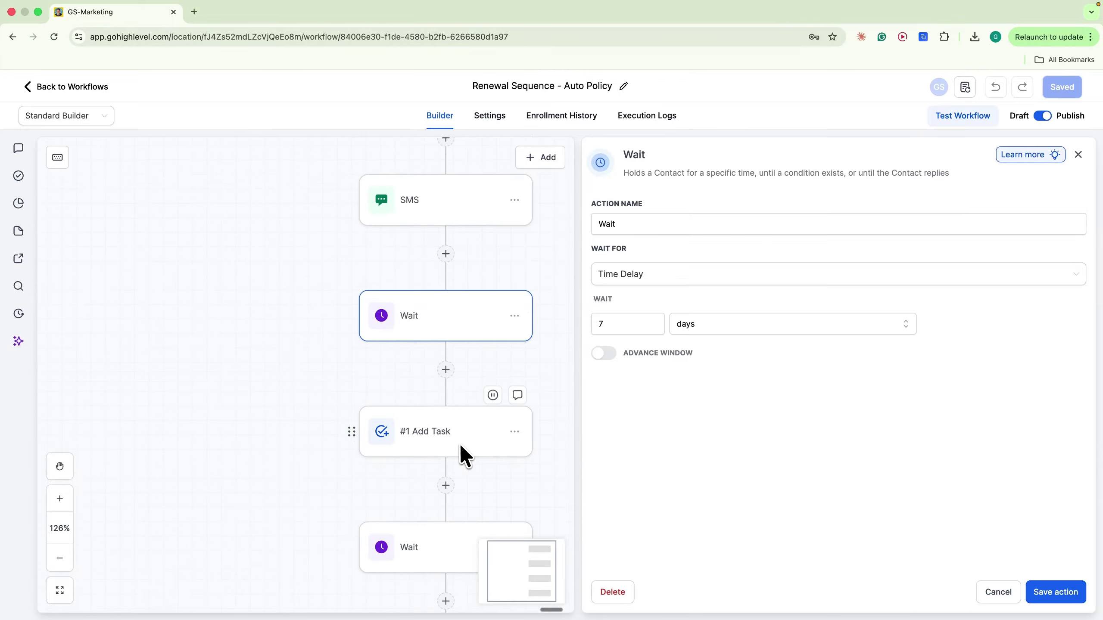
click(459, 445)
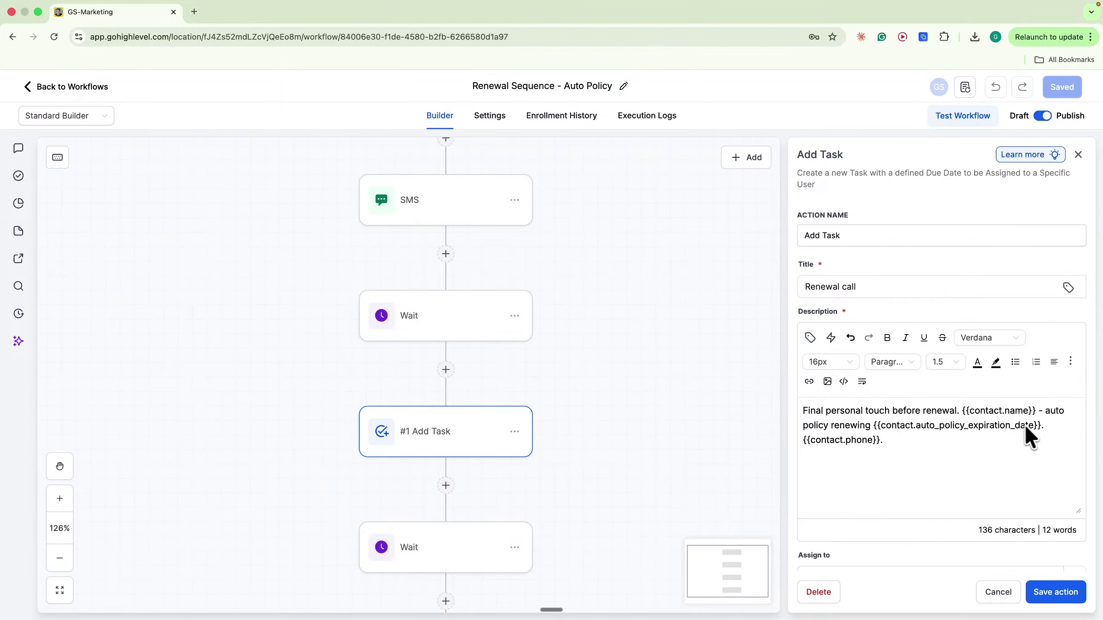
Examine the time delay of the Wait action that follows the Add Task action
scroll(688, 452, down, 1)
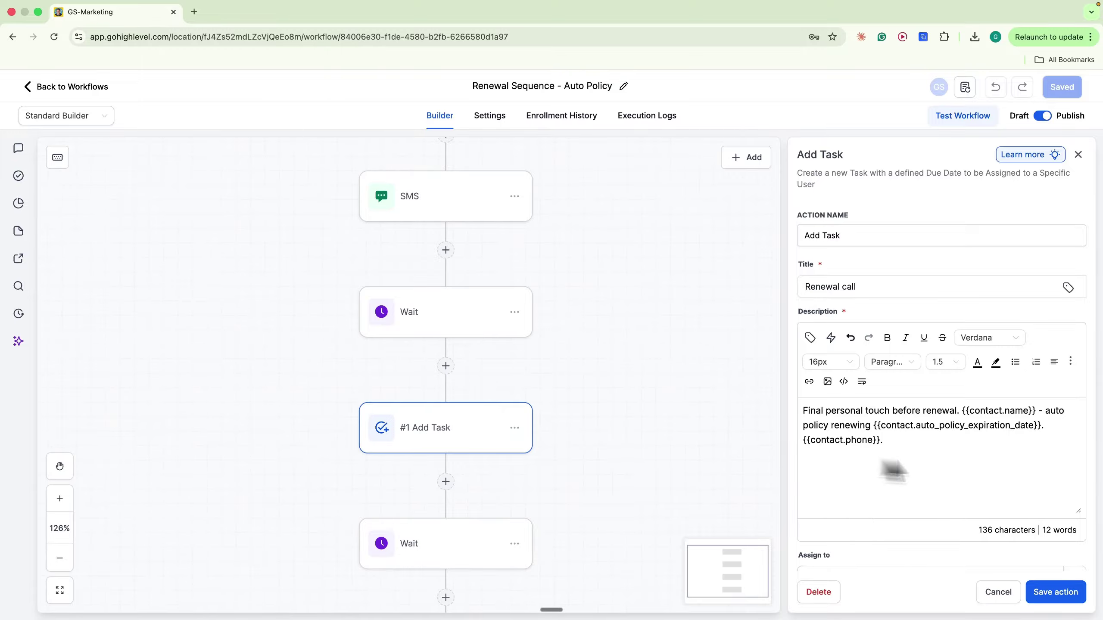
scroll(731, 472, down, 2)
scroll(357, 435, down, 5)
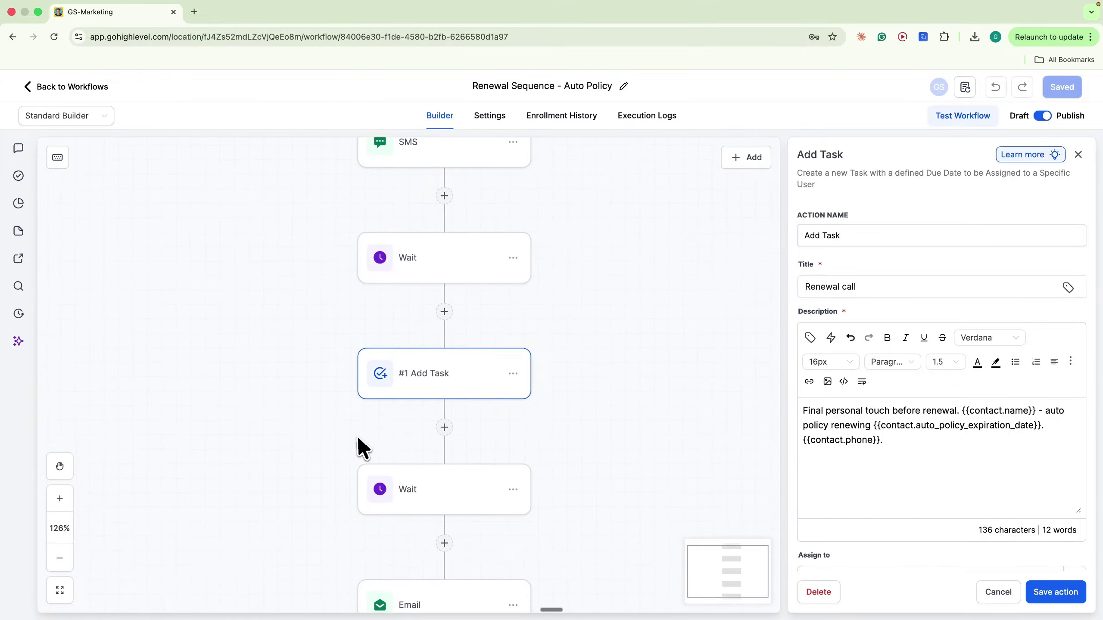
click(438, 489)
scroll(482, 420, down, 3)
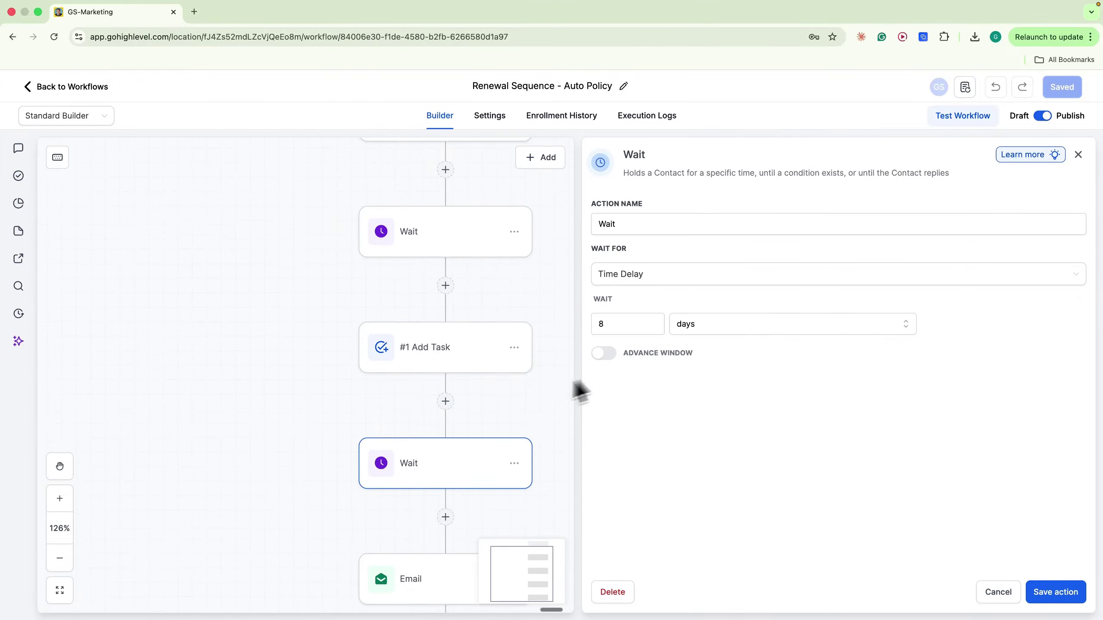
Open the final Email action and read its thank-you message, highlighting the "Google review page" link text
scroll(480, 423, down, 8)
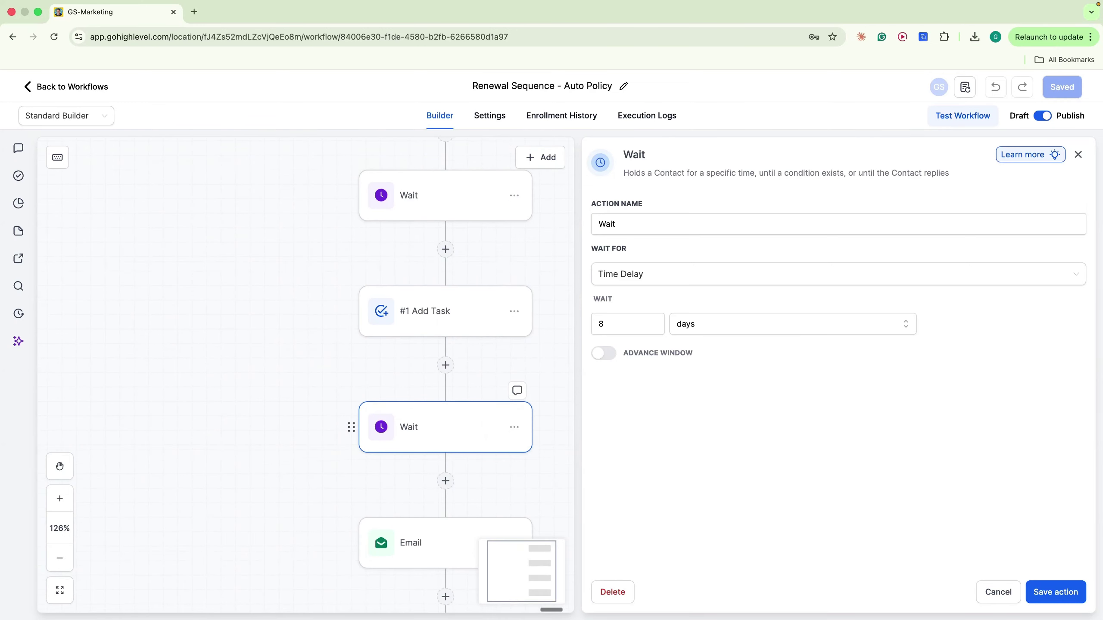
click(430, 445)
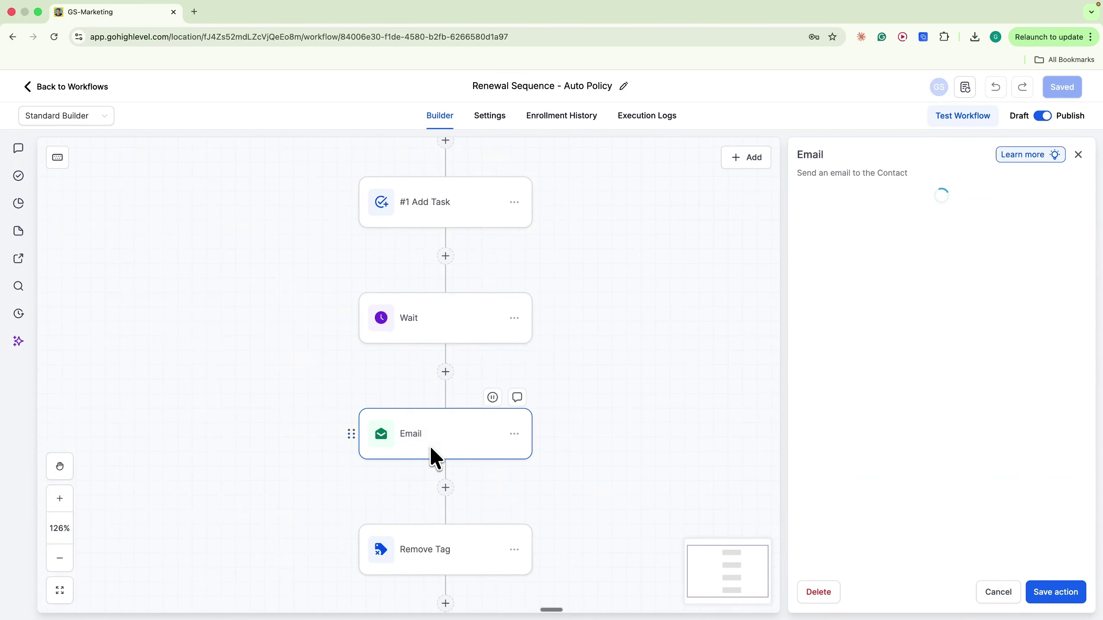
scroll(865, 411, down, 6)
scroll(865, 410, down, 3)
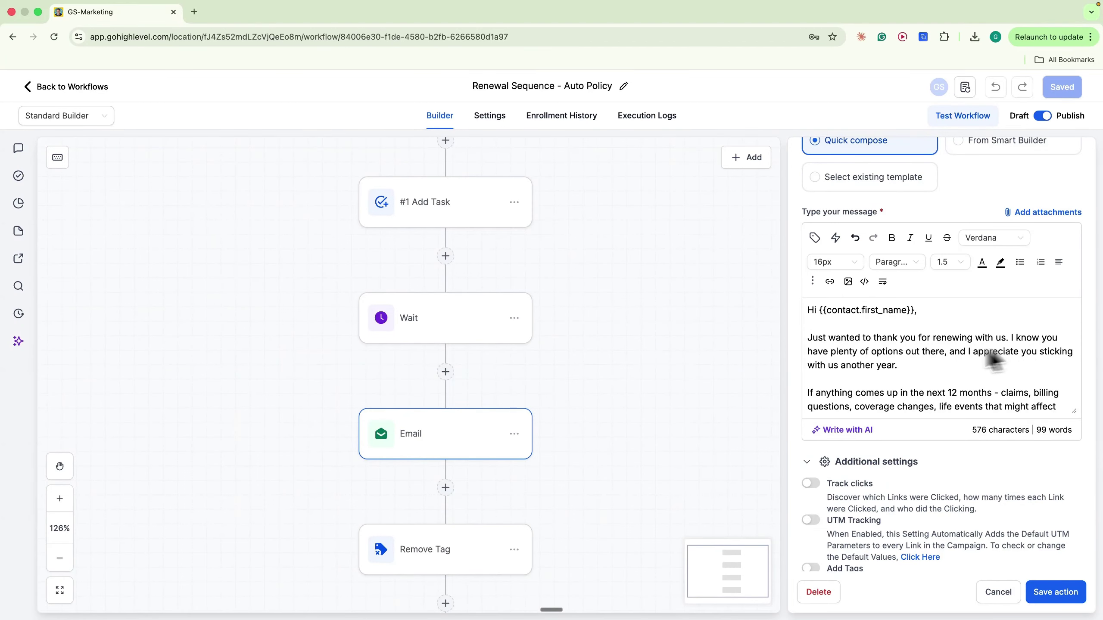
scroll(957, 365, down, 1)
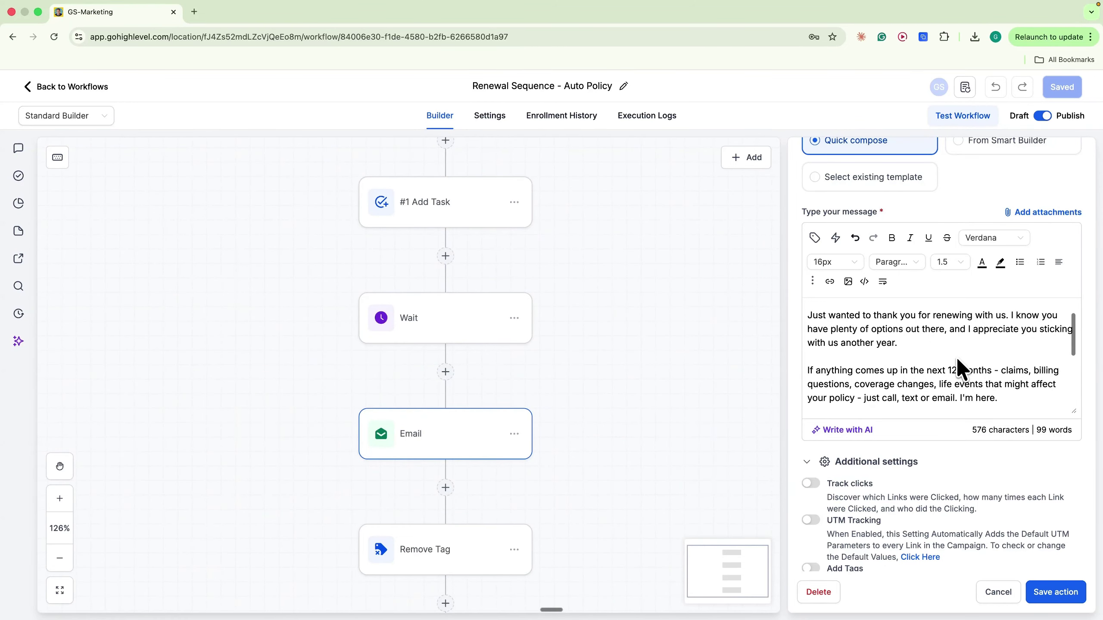
scroll(957, 367, down, 2)
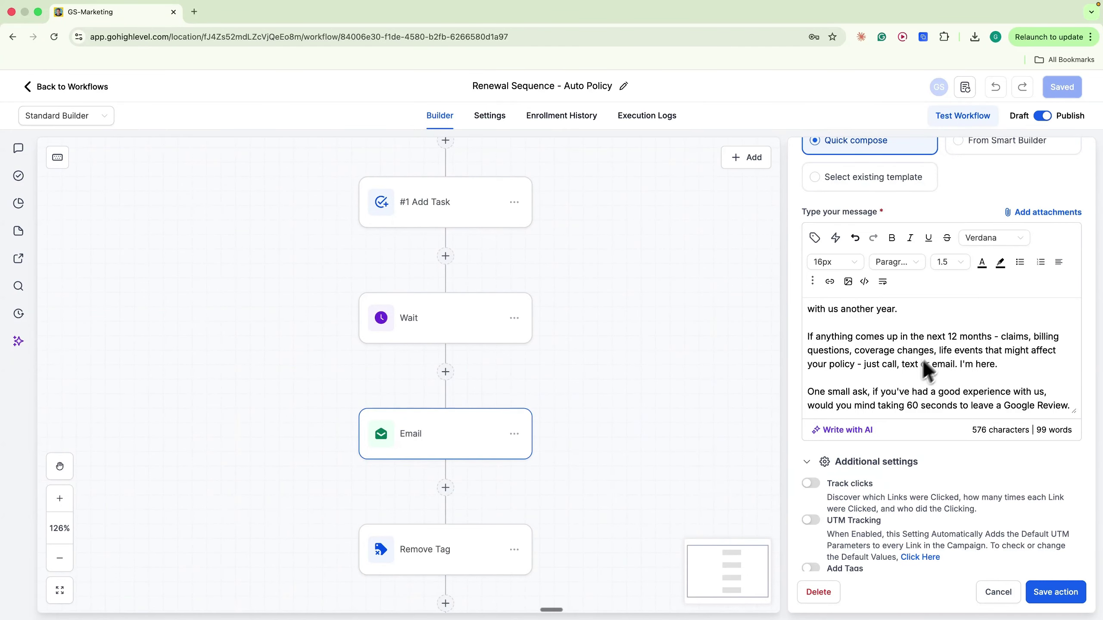
scroll(924, 363, down, 3)
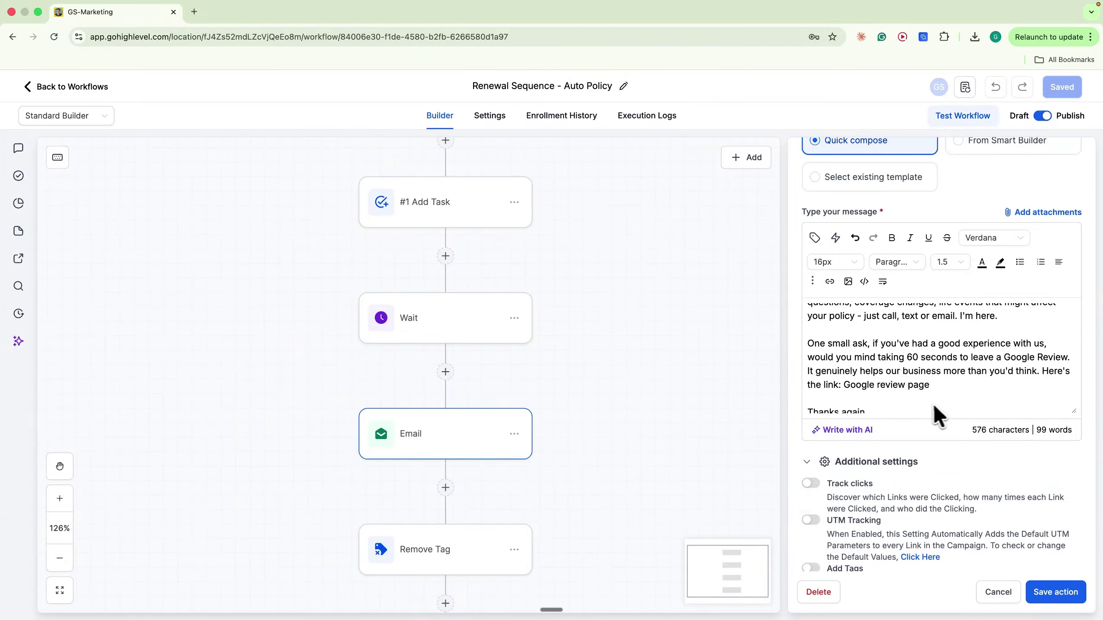
drag(845, 386, 958, 402)
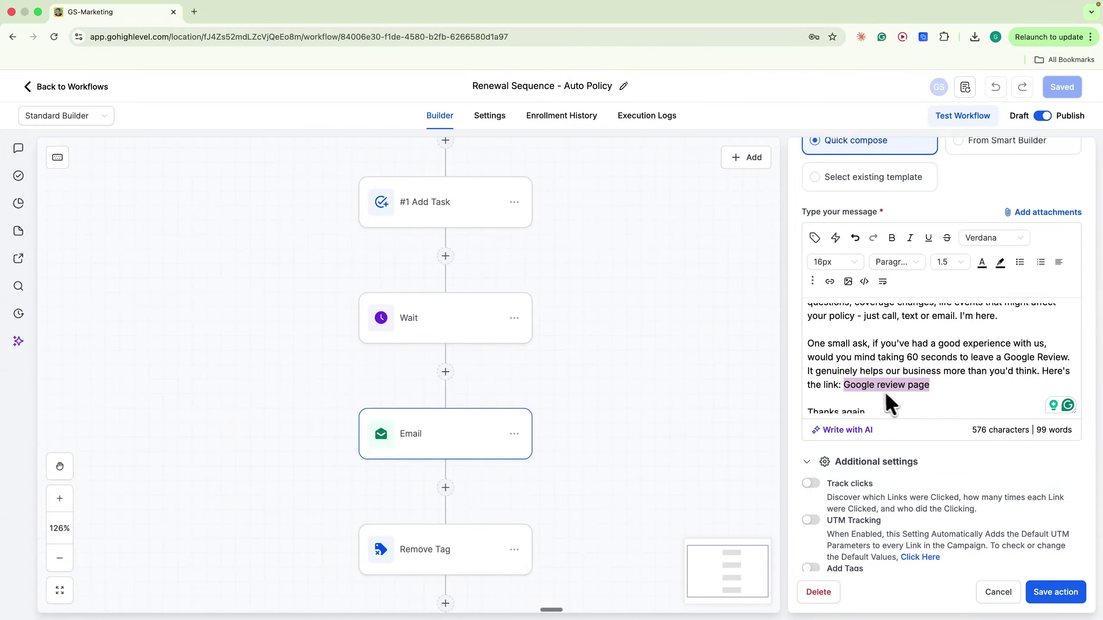
Examine the Remove Tag action's settings at the workflow's end and close them without saving
scroll(664, 426, down, 3)
click(523, 459)
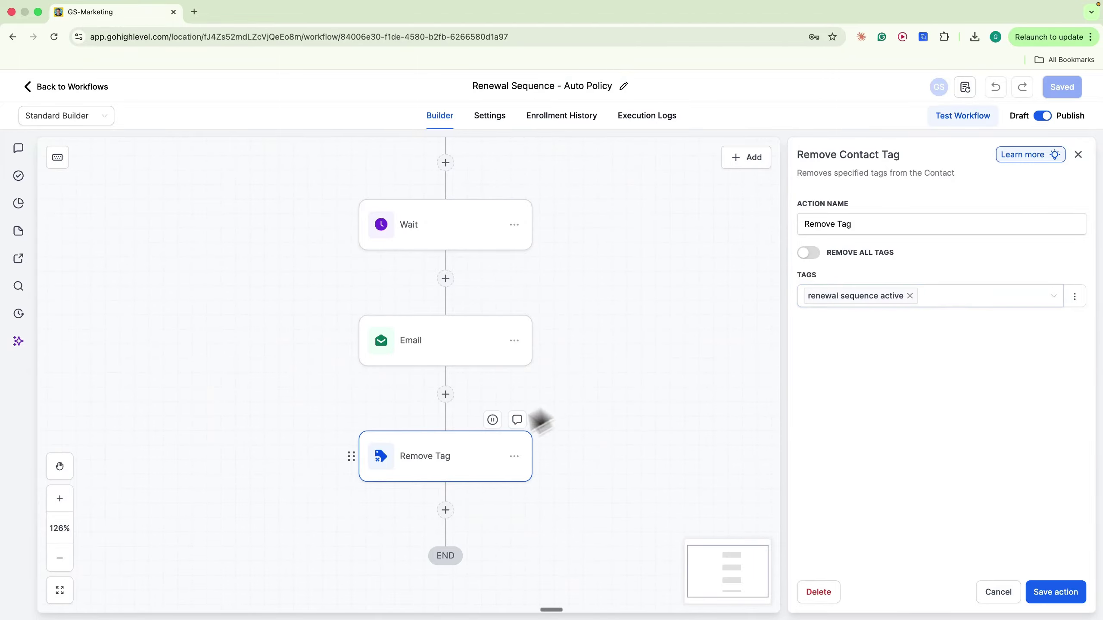
click(990, 591)
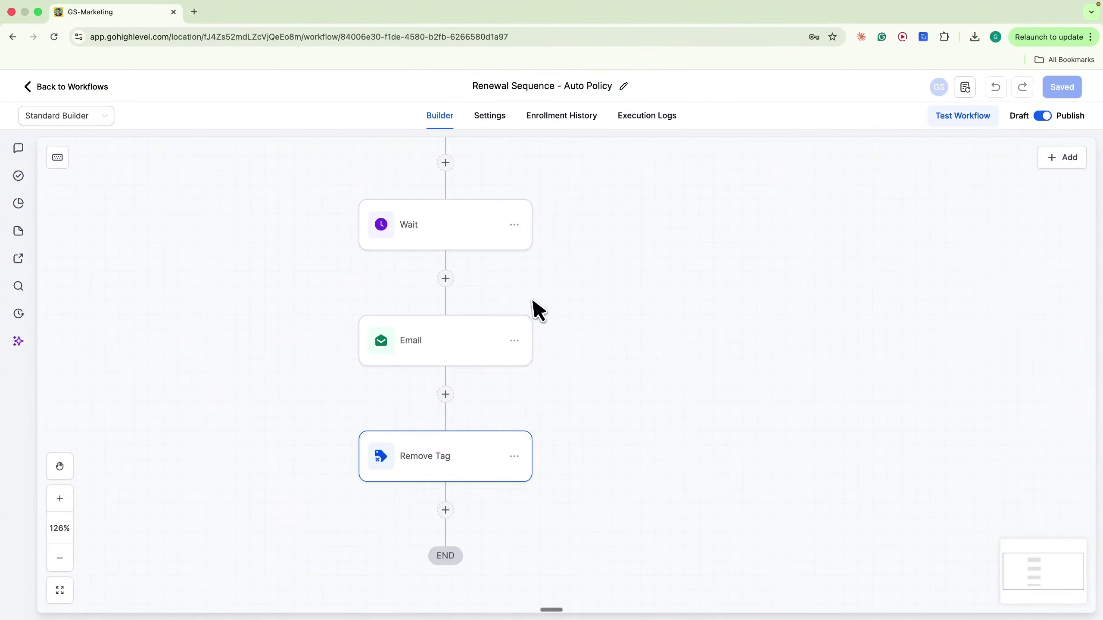
scroll(641, 350, down, 5)
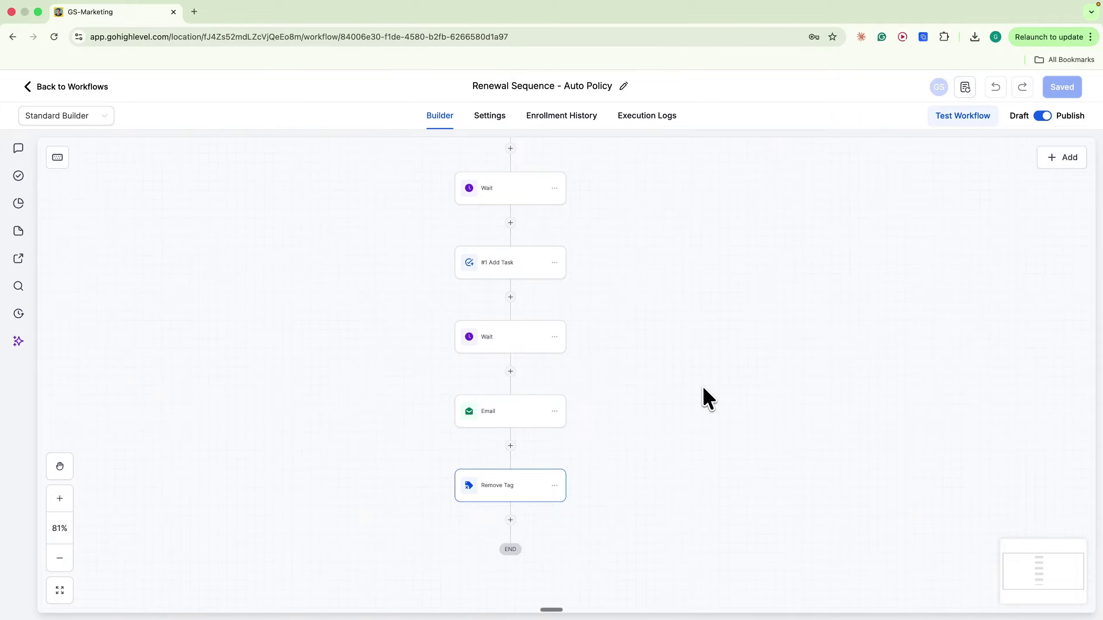